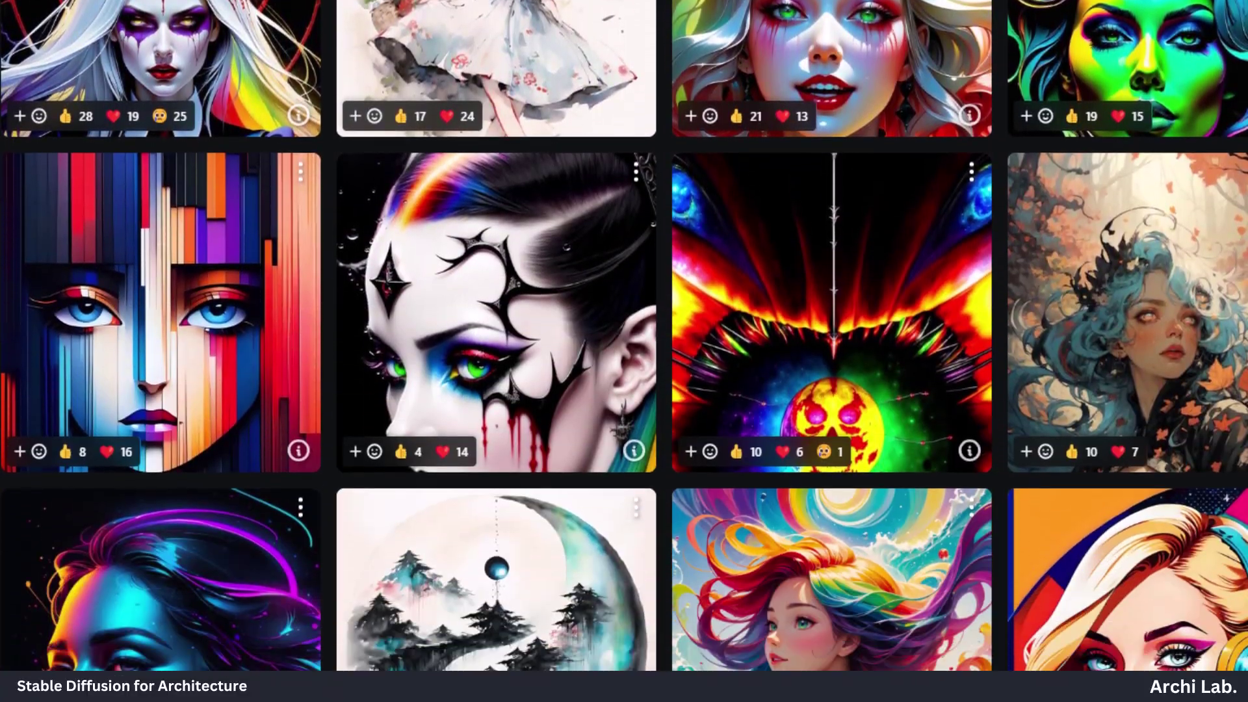
{"action": "scroll", "coordinate": [624, 351], "scroll_direction": "down", "scroll_amount": 6}
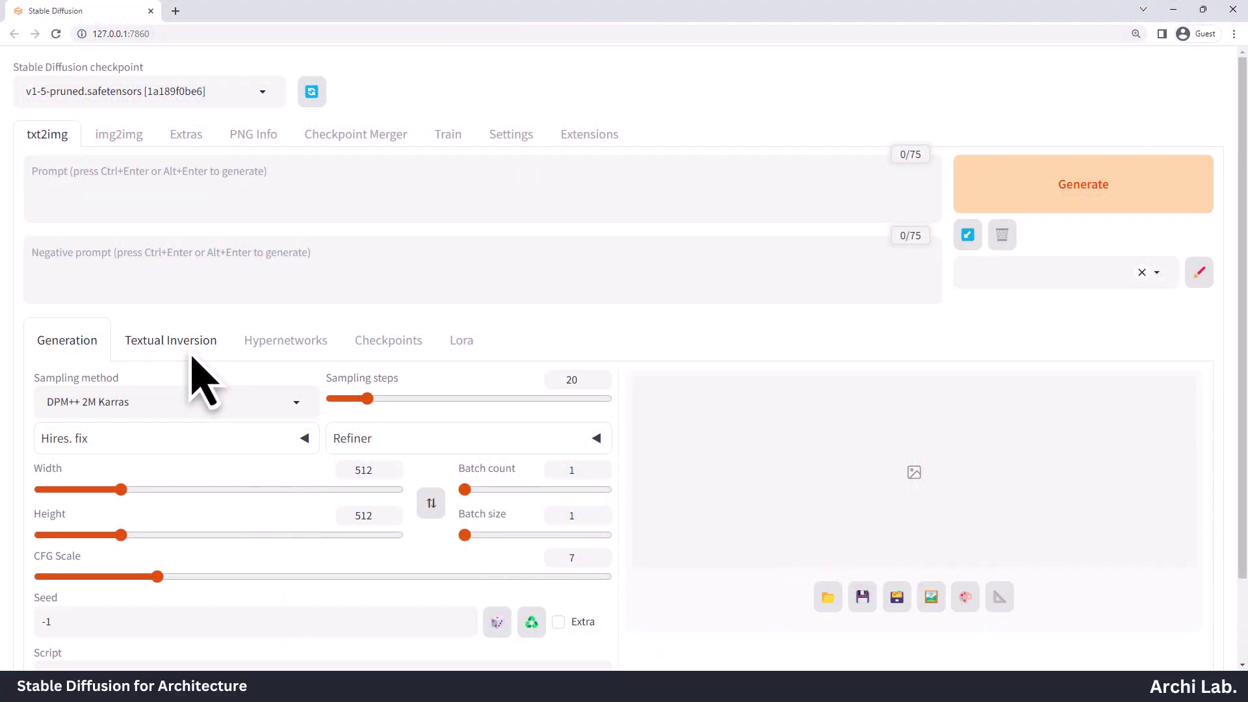
{"action": "left_click", "coordinate": [195, 351]}
{"action": "left_click", "coordinate": [294, 355]}
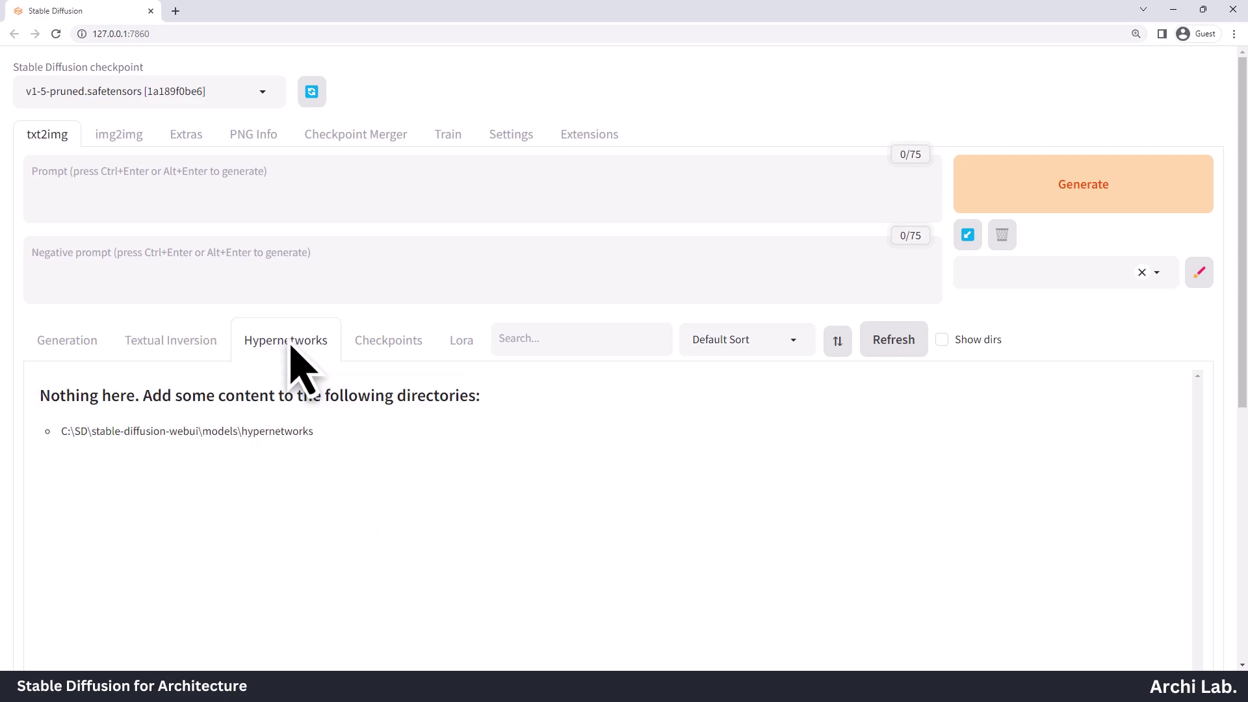
{"action": "left_click", "coordinate": [125, 138]}
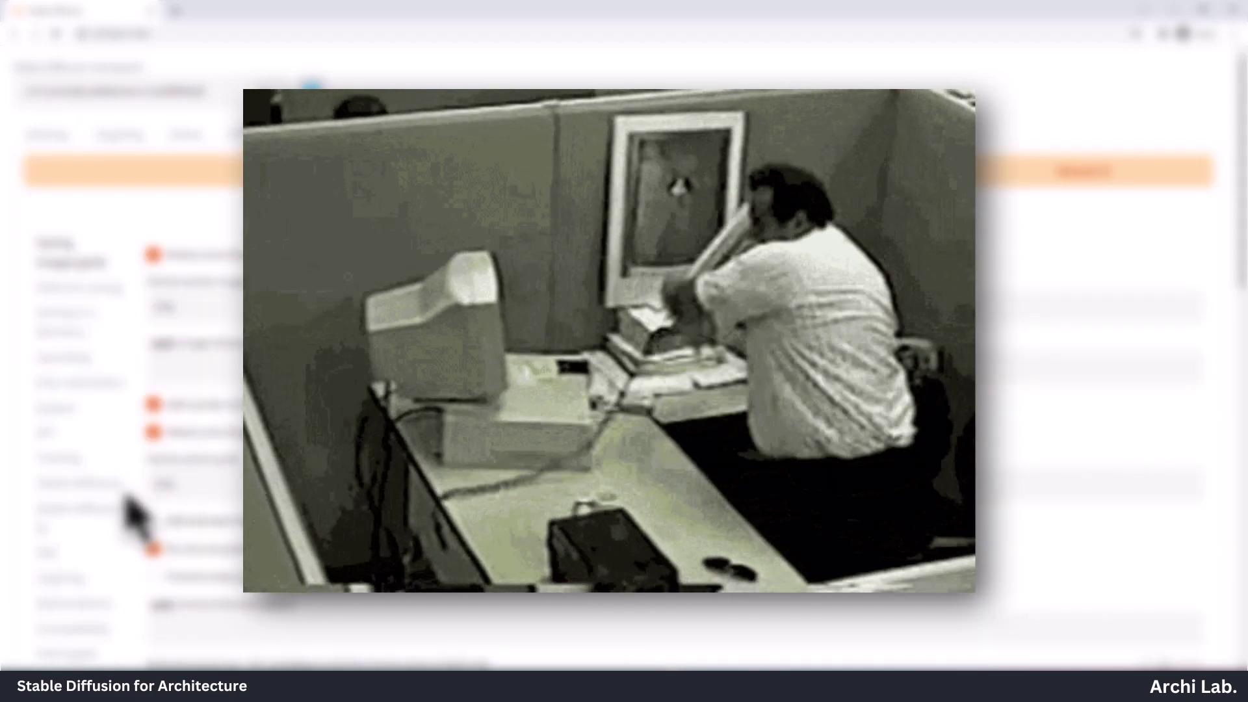
{"action": "scroll", "coordinate": [130, 515], "scroll_direction": "down", "scroll_amount": 5}
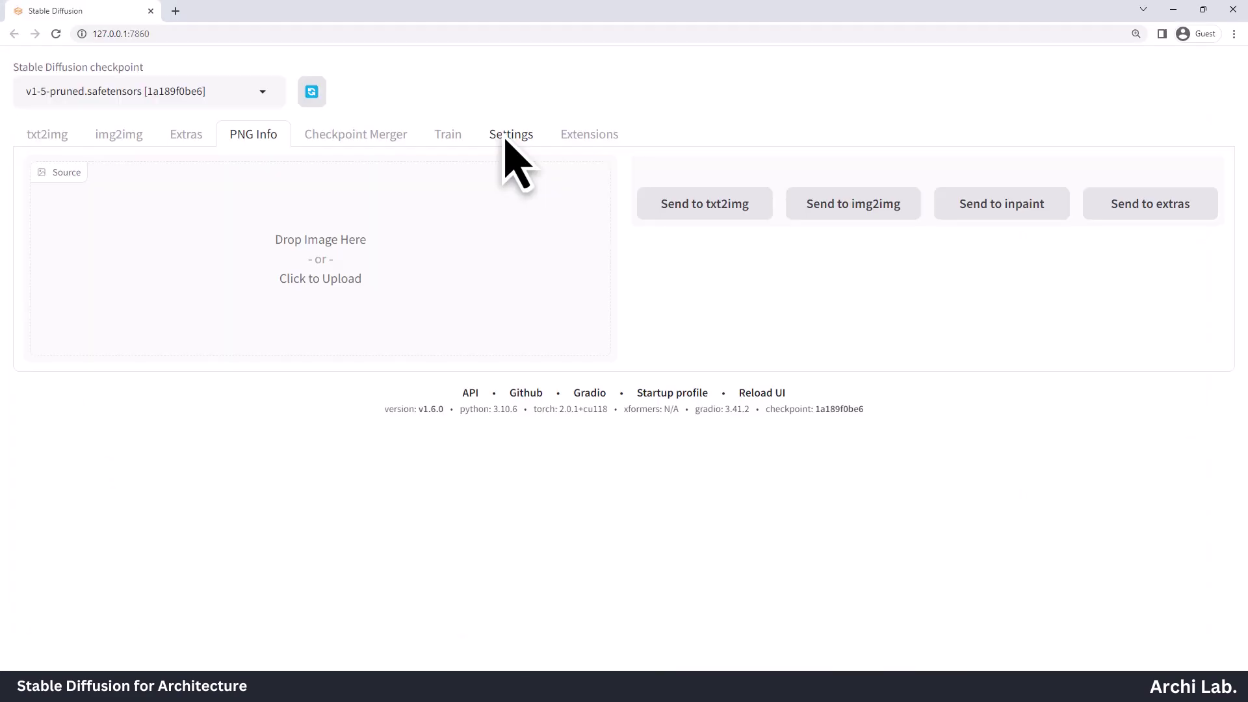
{"action": "left_click", "coordinate": [507, 136]}
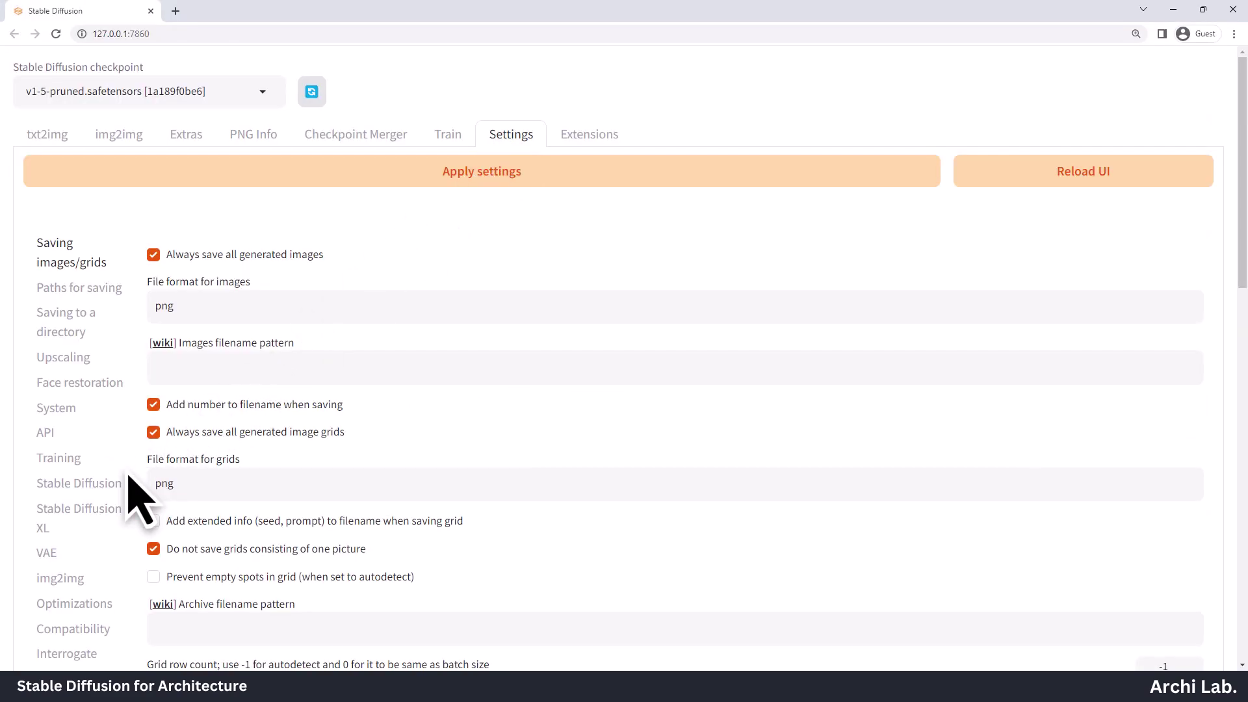
{"action": "scroll", "coordinate": [132, 481], "scroll_direction": "down", "scroll_amount": 5}
{"action": "scroll", "coordinate": [130, 477], "scroll_direction": "down", "scroll_amount": 1}
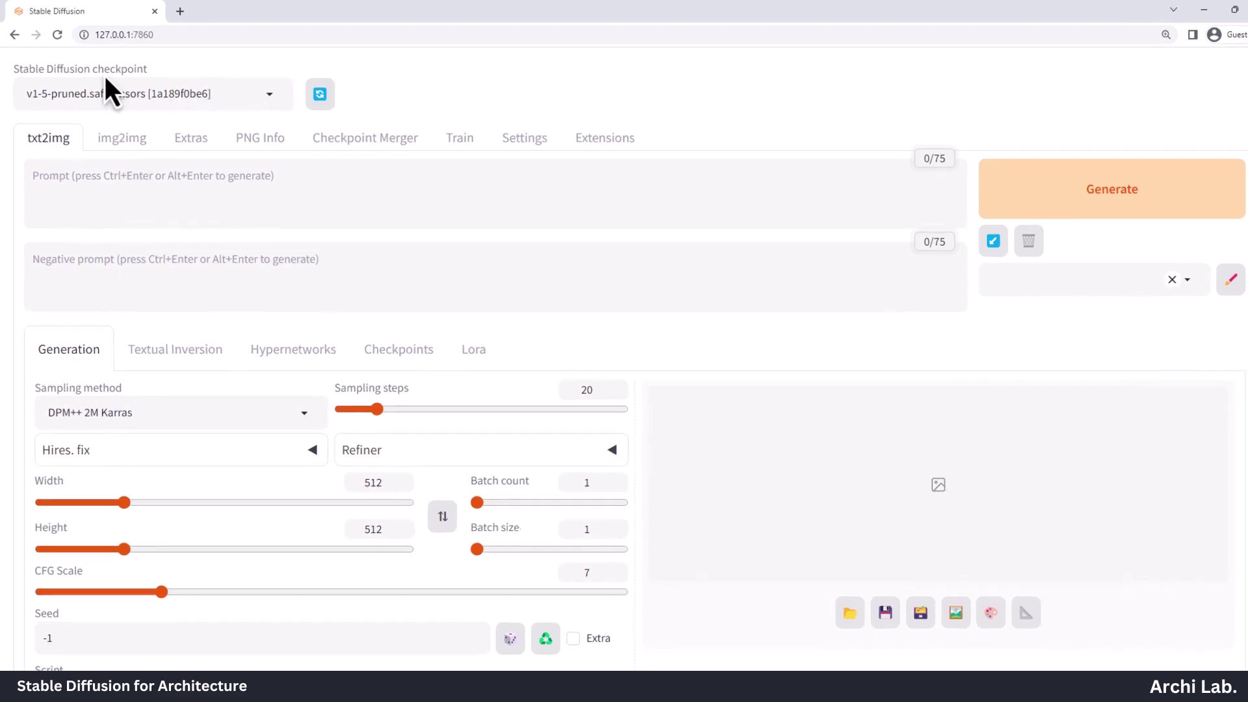
{"action": "left_click", "coordinate": [263, 92]}
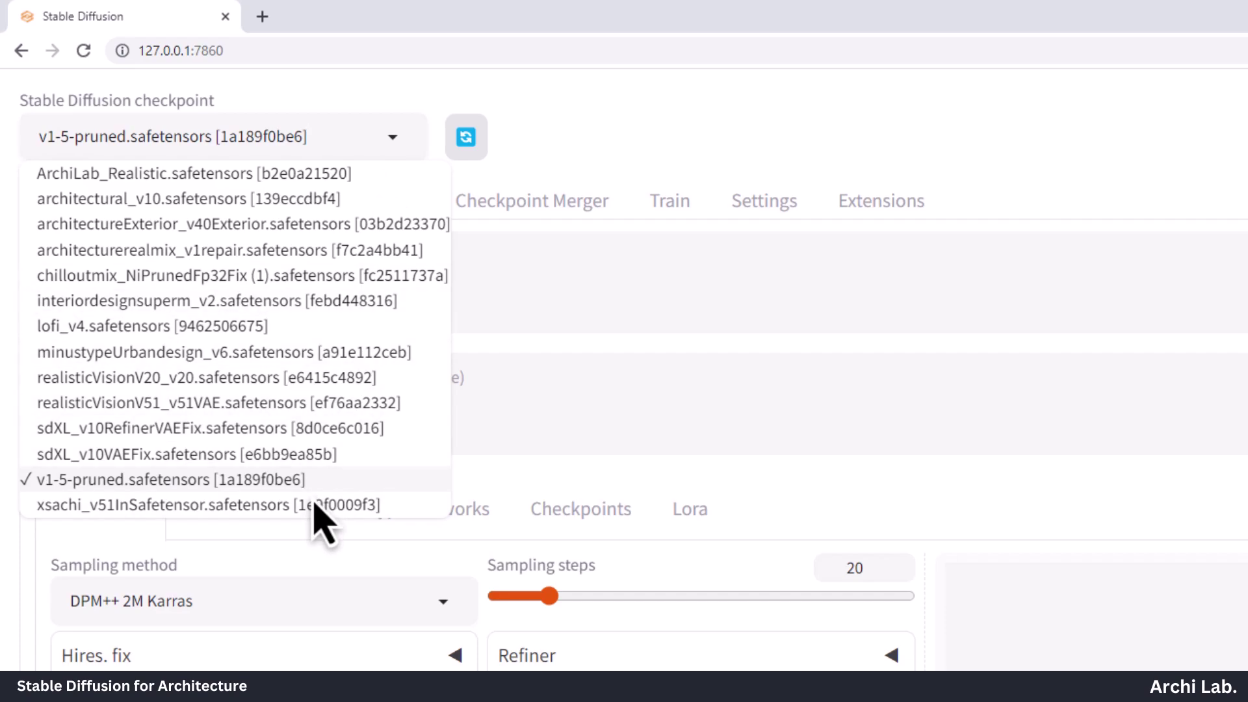
{"action": "left_click", "coordinate": [162, 481]}
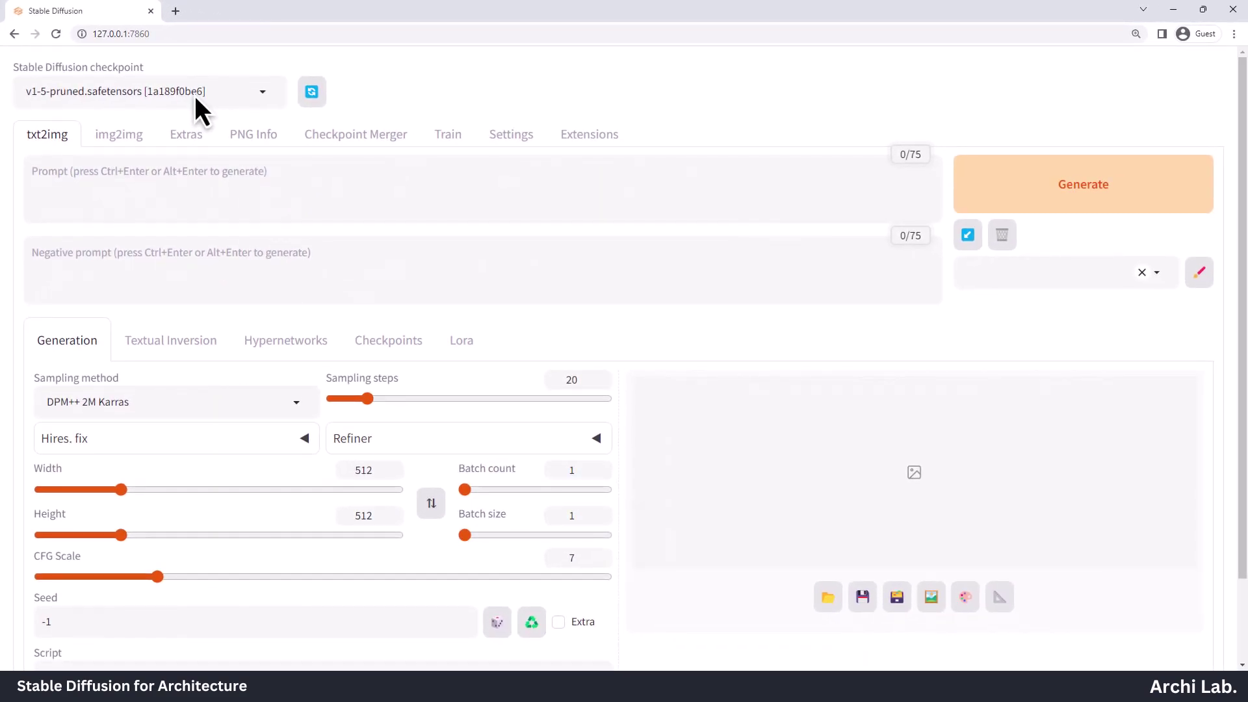
{"action": "left_click", "coordinate": [47, 141]}
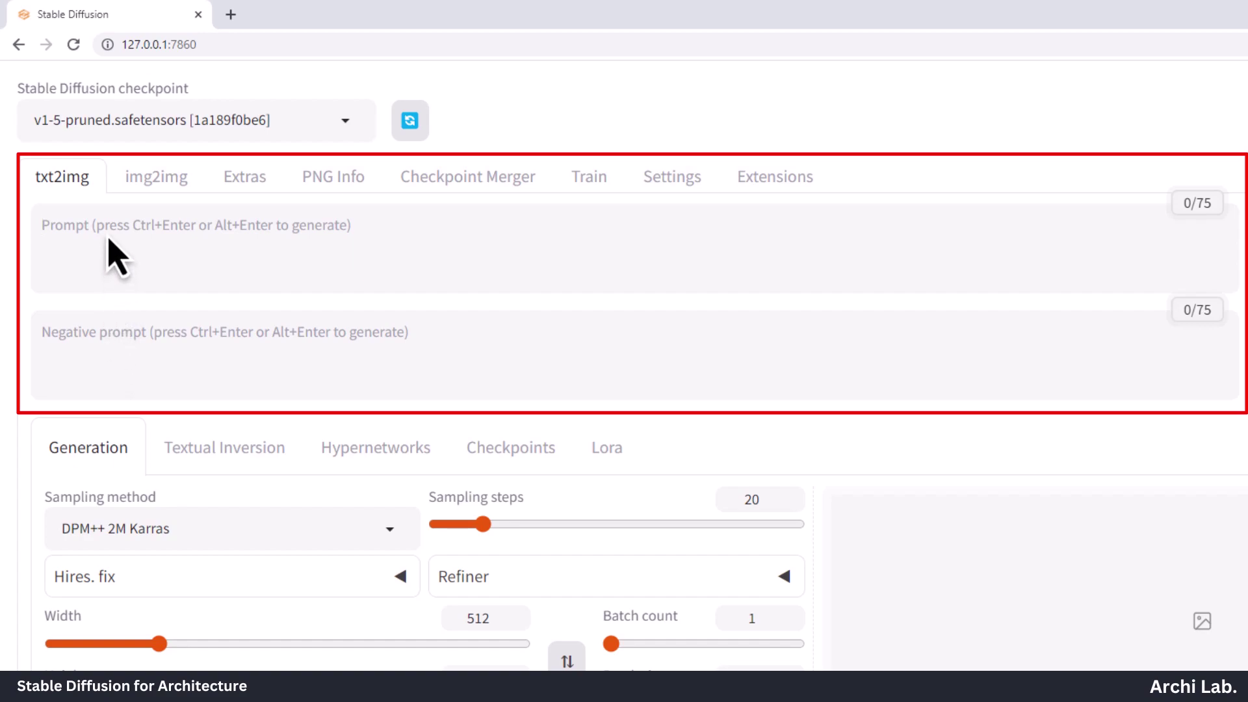
Enter the prompt 'Modern office building,glass facade,8k,realistic grass'
{"action": "type", "text": "Modern of"}
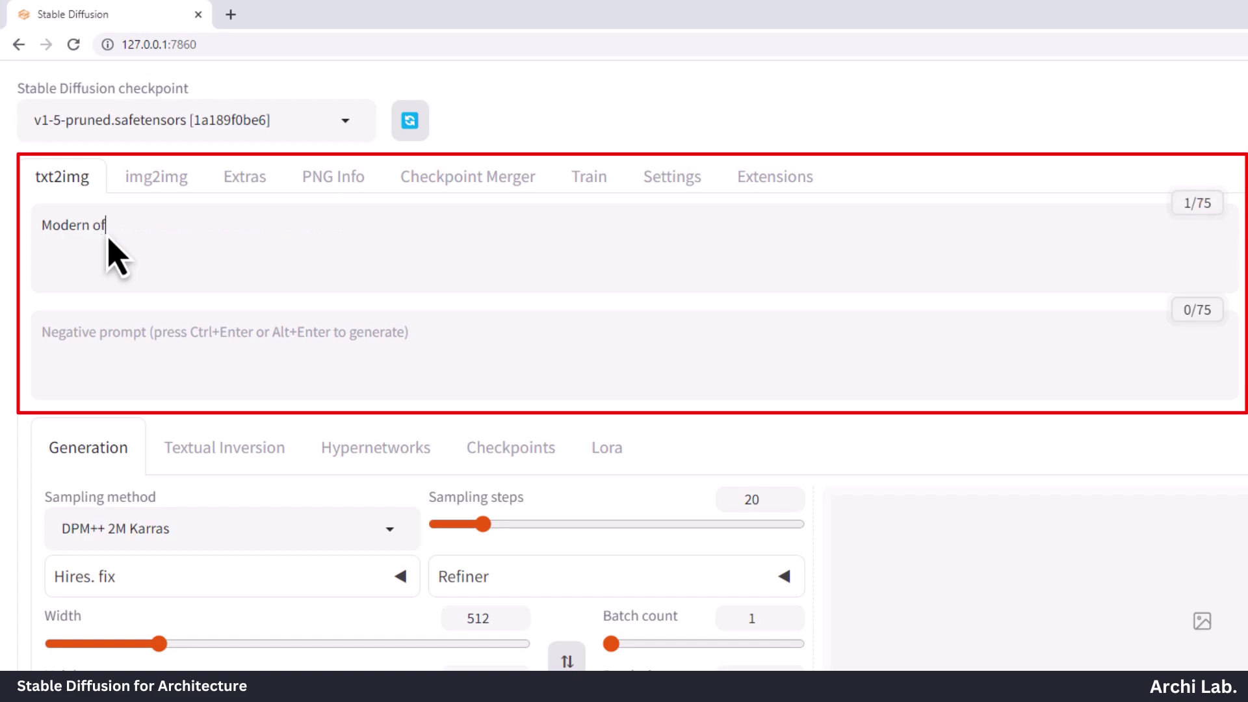
{"action": "type", "text": "fice building,glass facade,"}
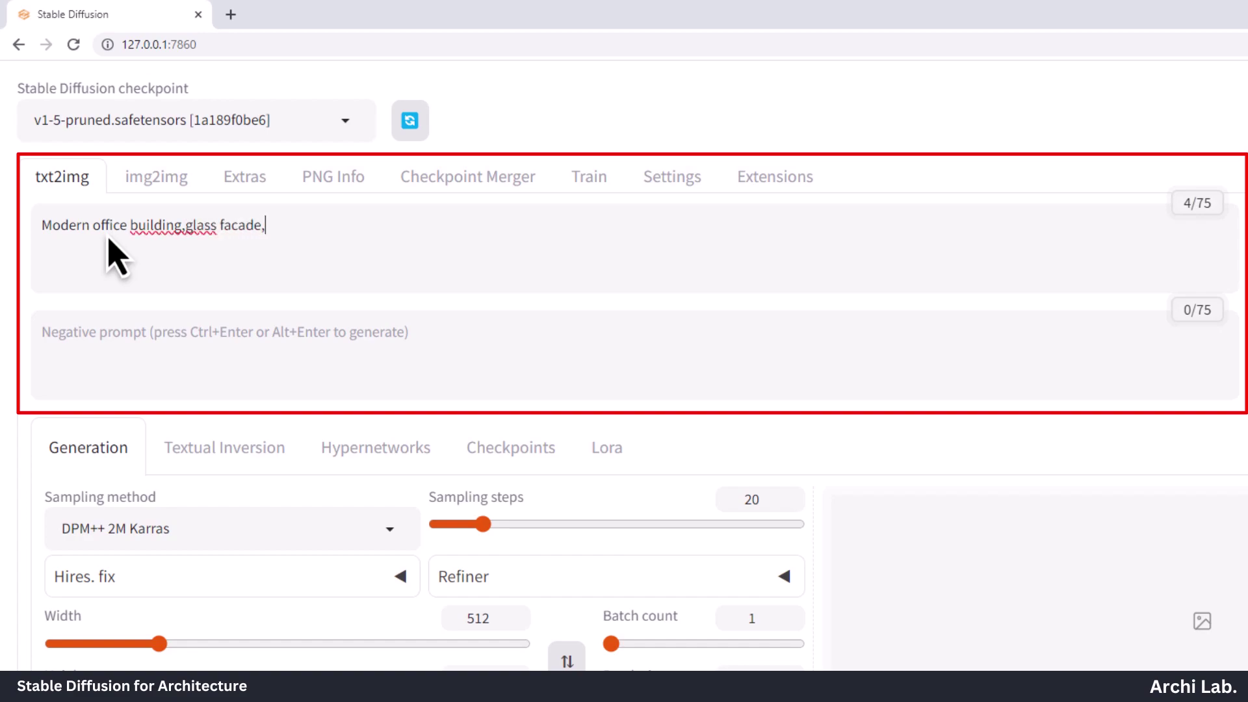
{"action": "type", "text": "8k,realistic grass."}
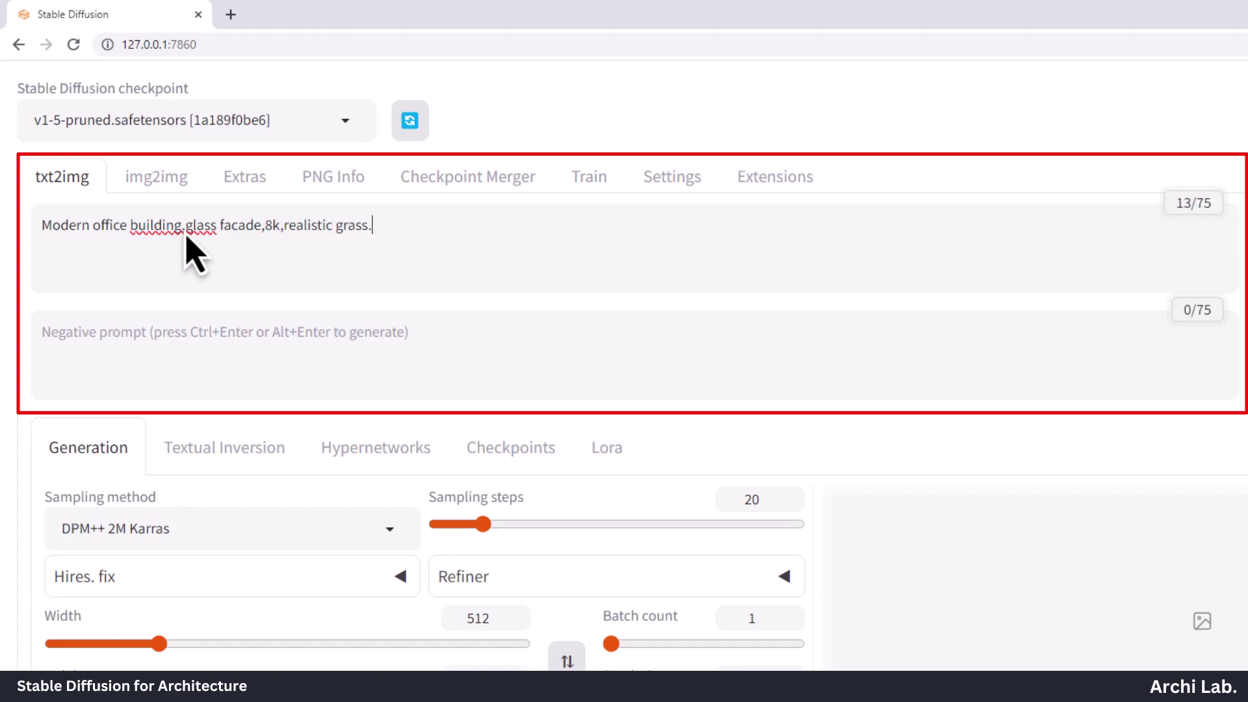
{"action": "left_click", "coordinate": [187, 239]}
{"action": "left_click", "coordinate": [398, 235]}
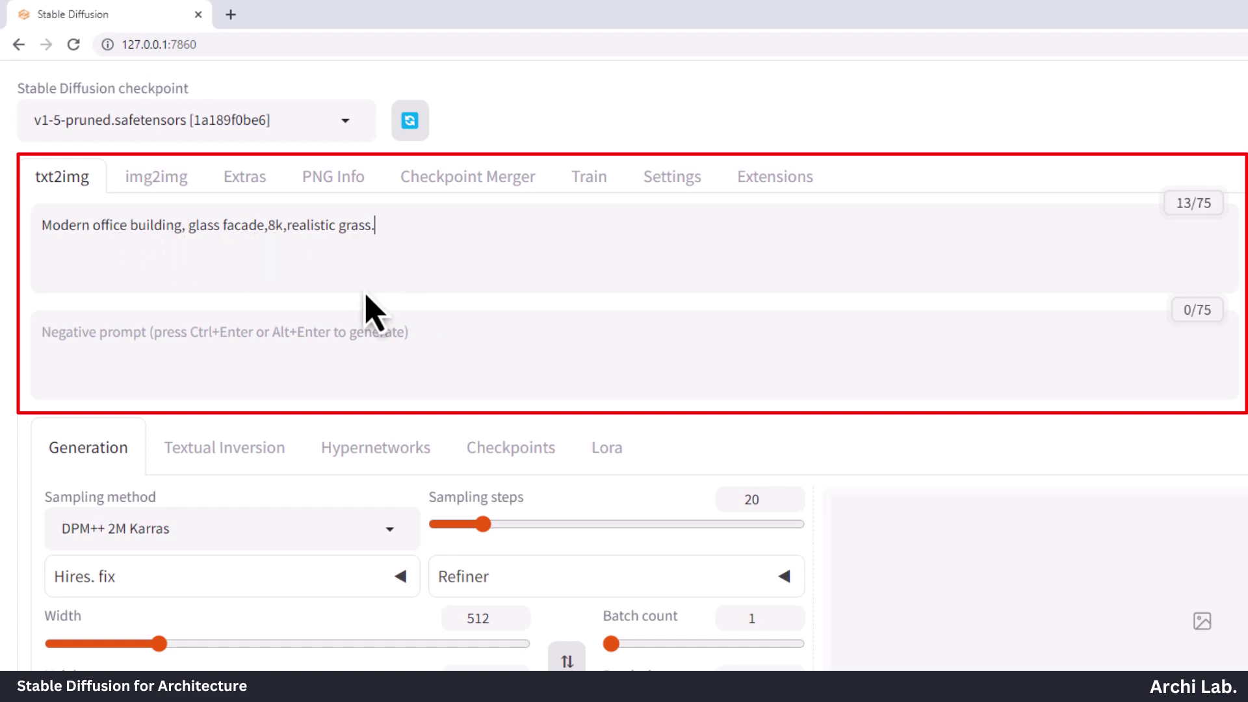
Fill the negative prompt with 'Blur,Illustration,ugly,cartoon'
{"action": "left_click", "coordinate": [410, 346]}
{"action": "type", "text": "Blur,Illustration,"}
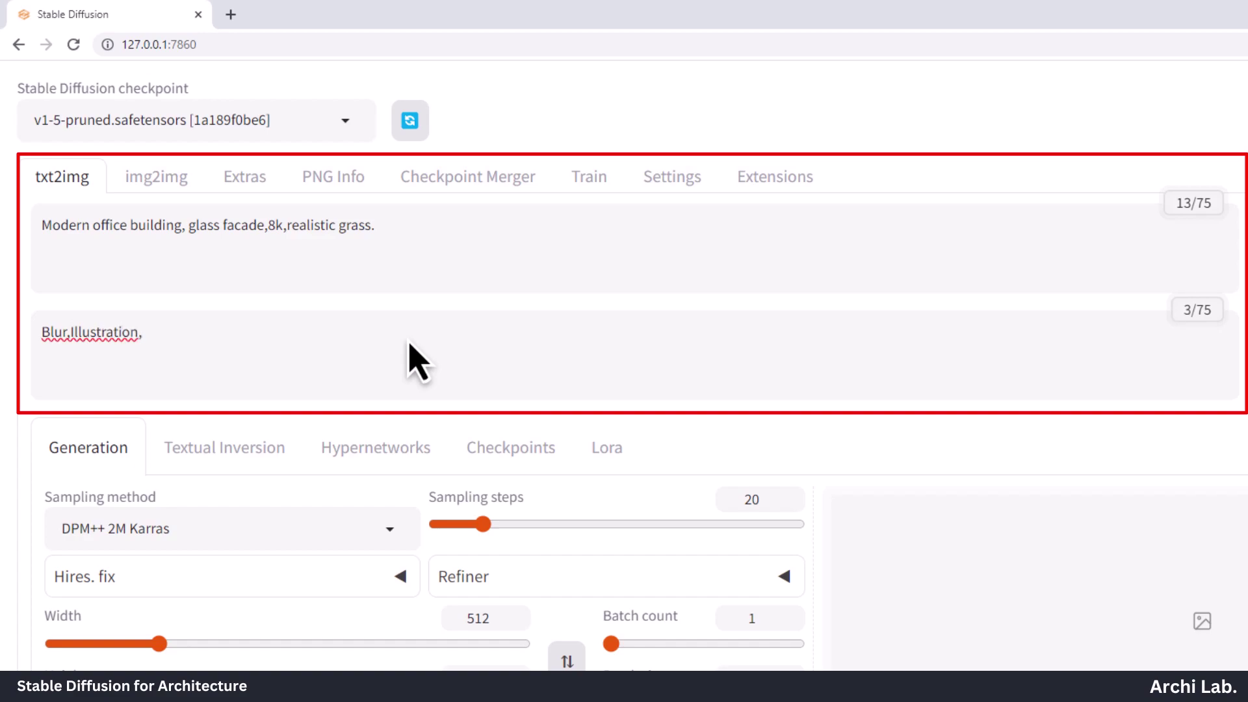
{"action": "type", "text": "ugly,c"}
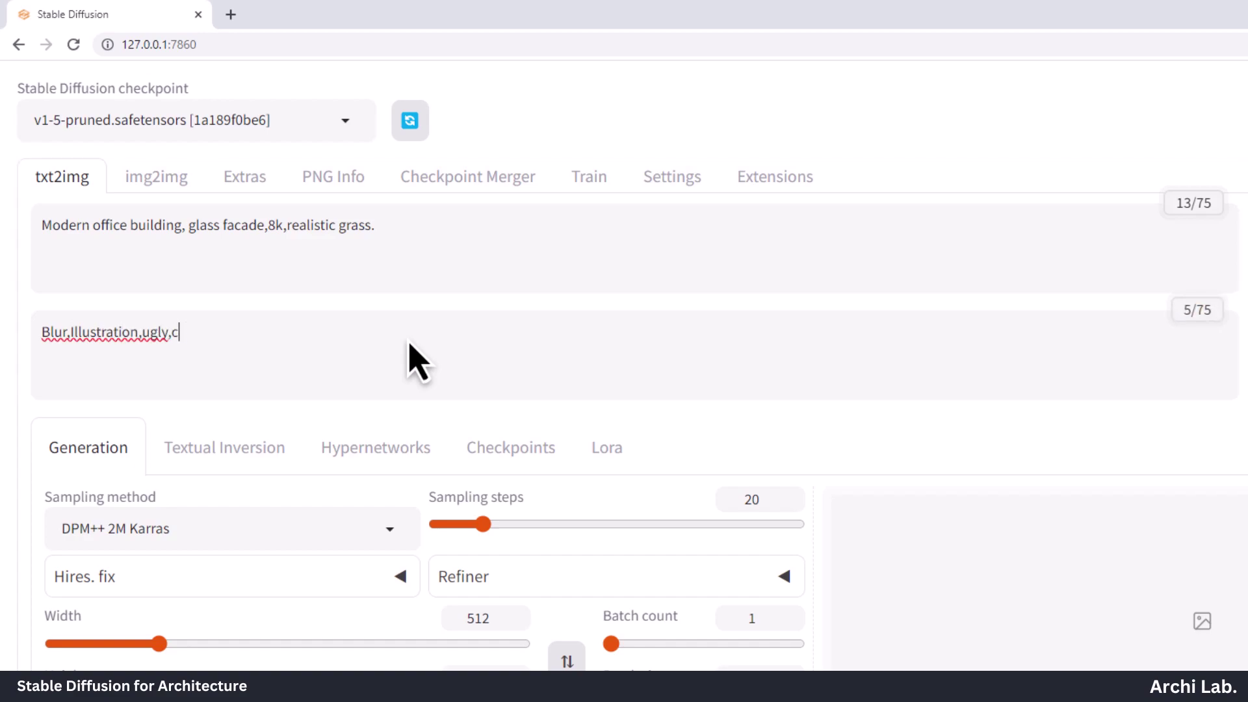
{"action": "type", "text": "artoon"}
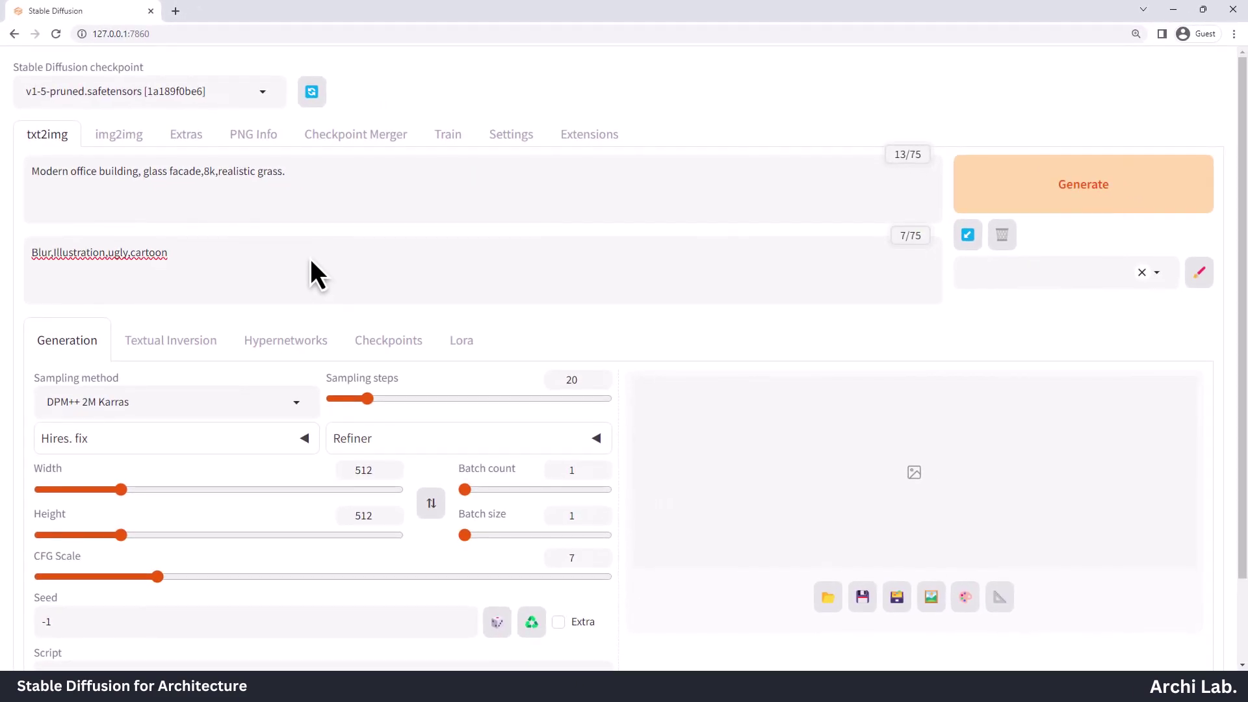
{"action": "triple_click", "coordinate": [134, 262]}
{"action": "right_click", "coordinate": [134, 262]}
{"action": "left_click", "coordinate": [61, 264]}
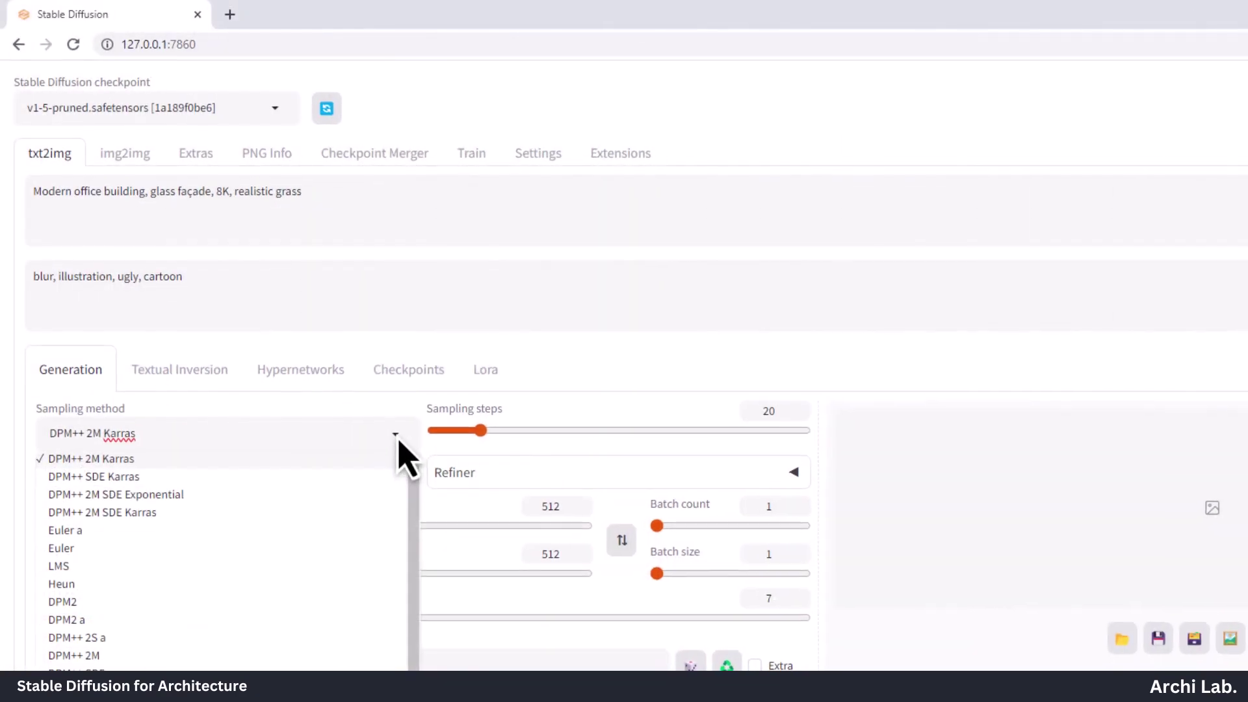
Tidy the prompt text and leave the sampling method on DPM++ 2M Karras
{"action": "left_click_drag", "start_coordinate": [412, 484], "coordinate": [412, 524]}
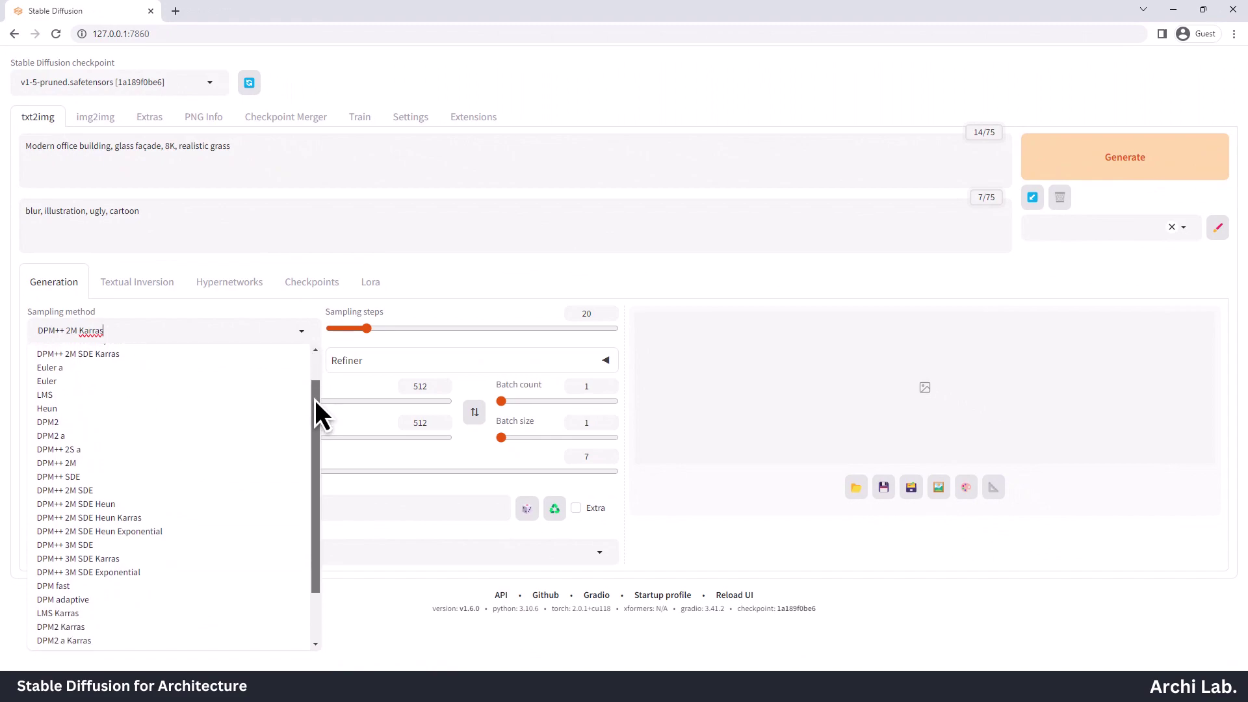
{"action": "left_click_drag", "start_coordinate": [315, 400], "coordinate": [314, 365]}
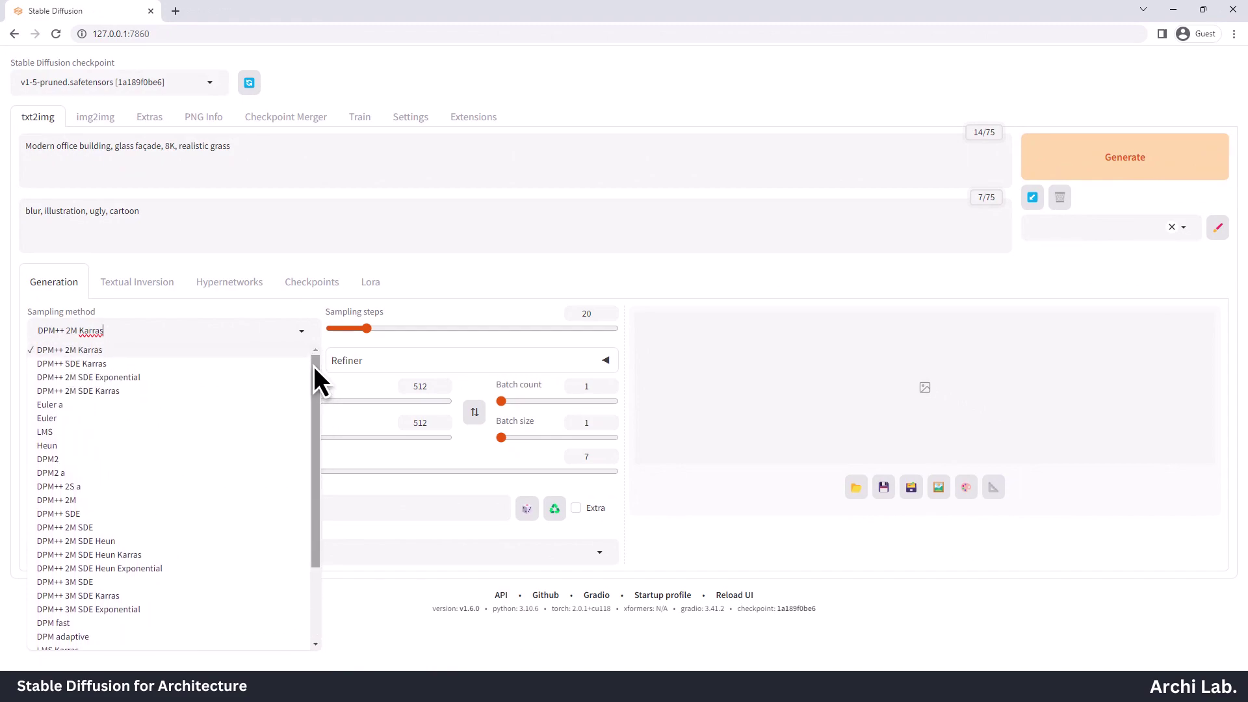
{"action": "left_click", "coordinate": [111, 356]}
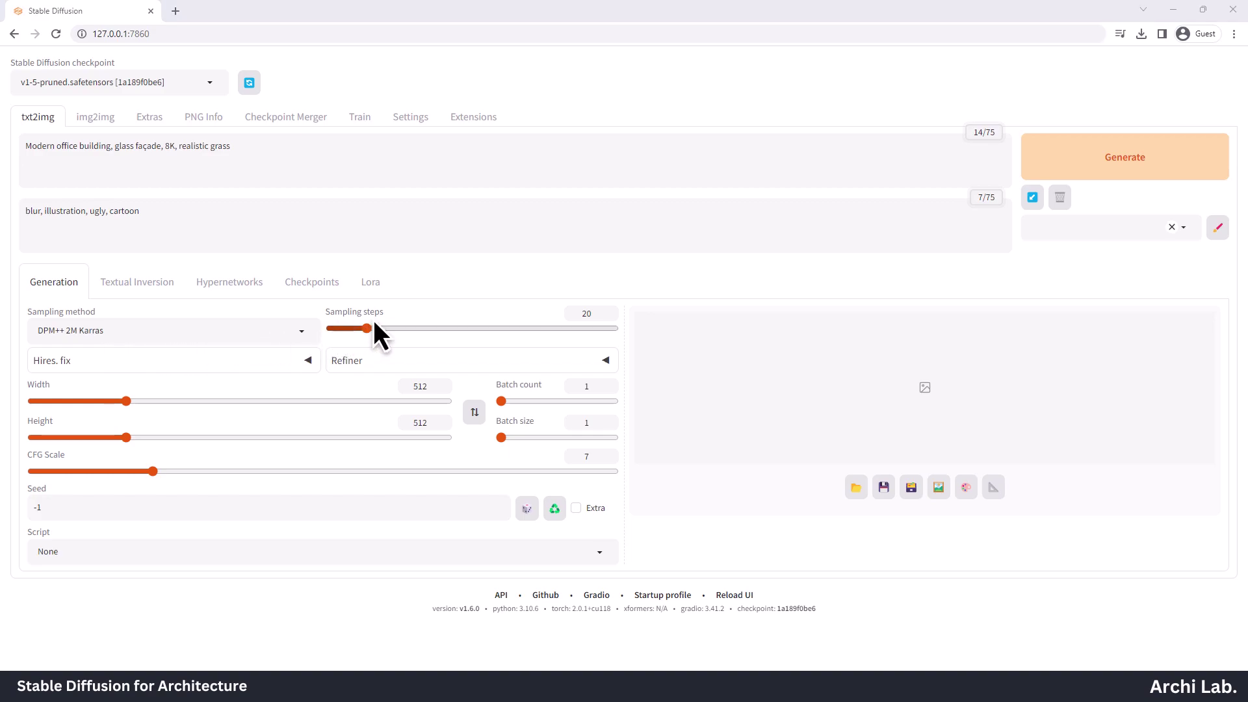
{"action": "mouse_move", "coordinate": [369, 332]}
{"action": "left_mouse_down"}
{"action": "mouse_move", "coordinate": [450, 334]}
{"action": "mouse_move", "coordinate": [351, 334]}
{"action": "mouse_move", "coordinate": [380, 334]}
{"action": "left_mouse_up"}
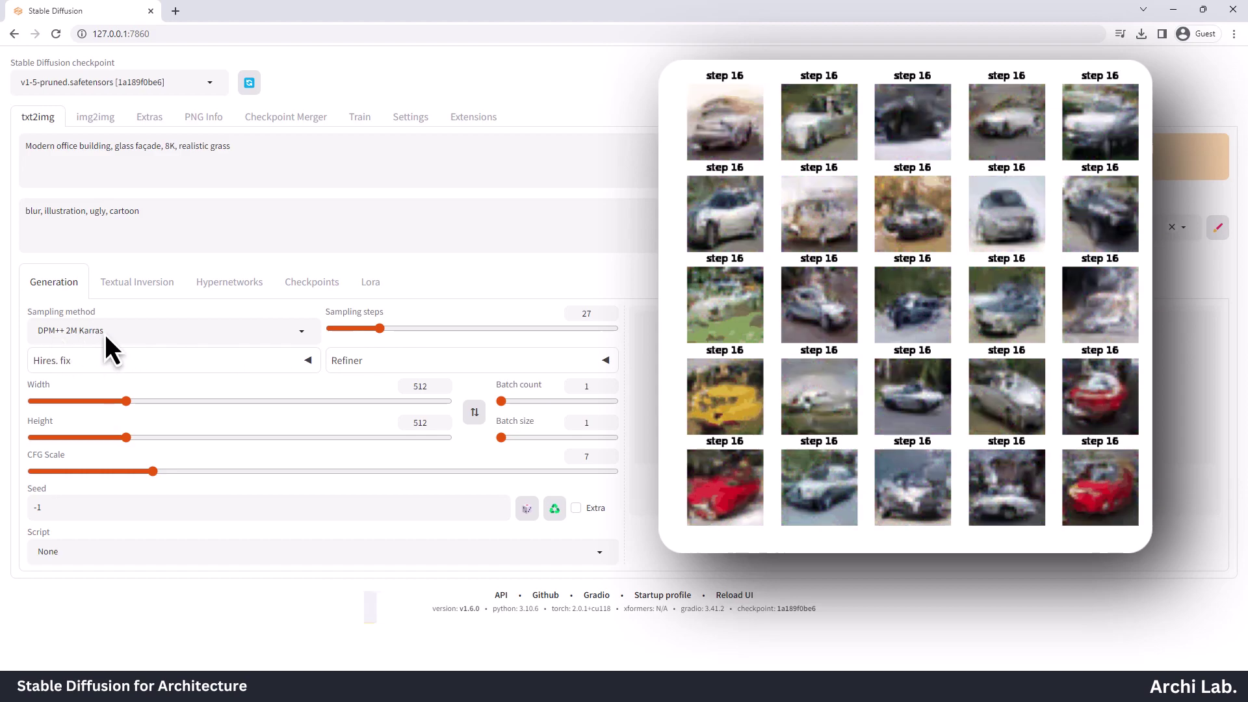
{"action": "double_click", "coordinate": [574, 317]}
{"action": "type", "text": "20"}
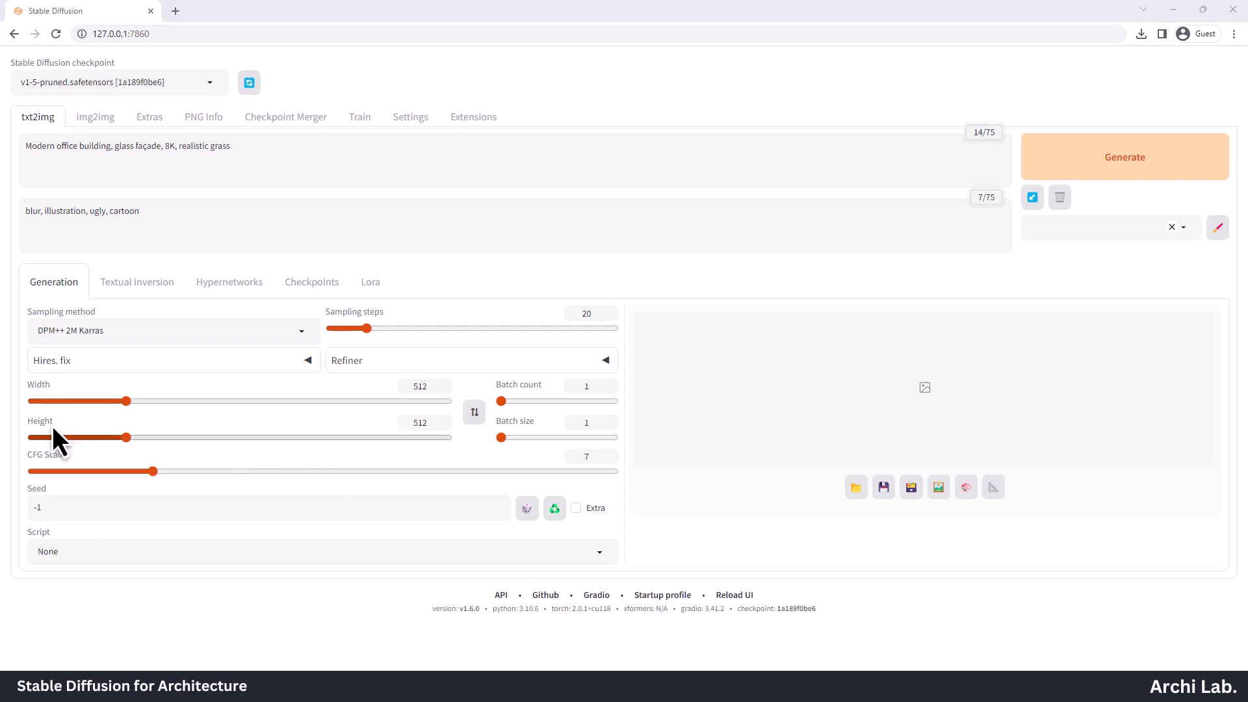
{"action": "left_click_drag", "start_coordinate": [131, 404], "coordinate": [255, 441]}
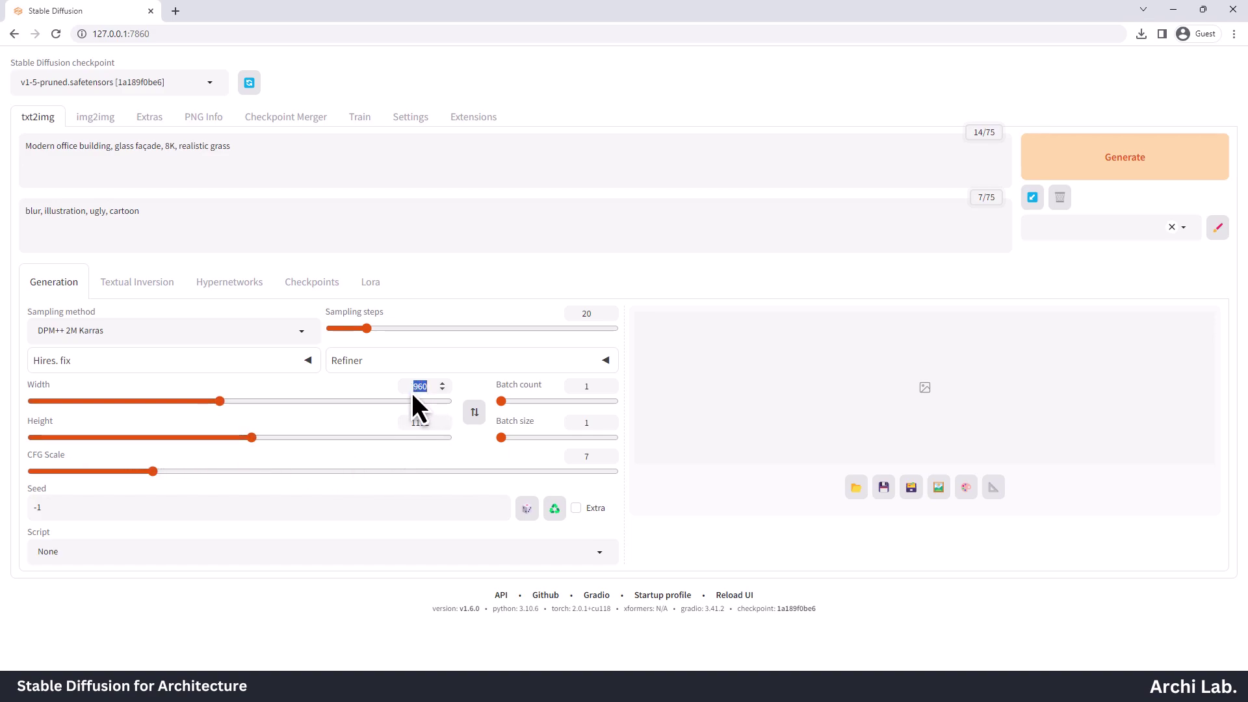
{"action": "type", "text": "512"}
{"action": "left_click", "coordinate": [424, 423]}
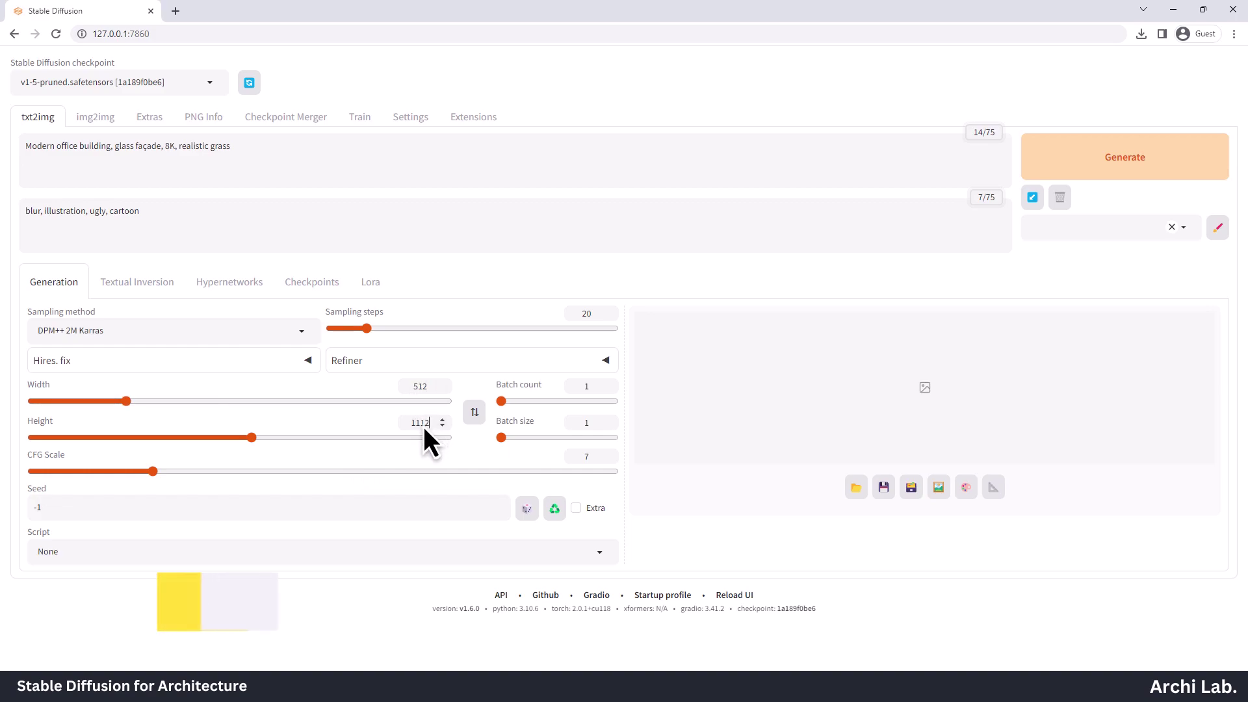
{"action": "double_click", "coordinate": [404, 427]}
{"action": "type", "text": "512"}
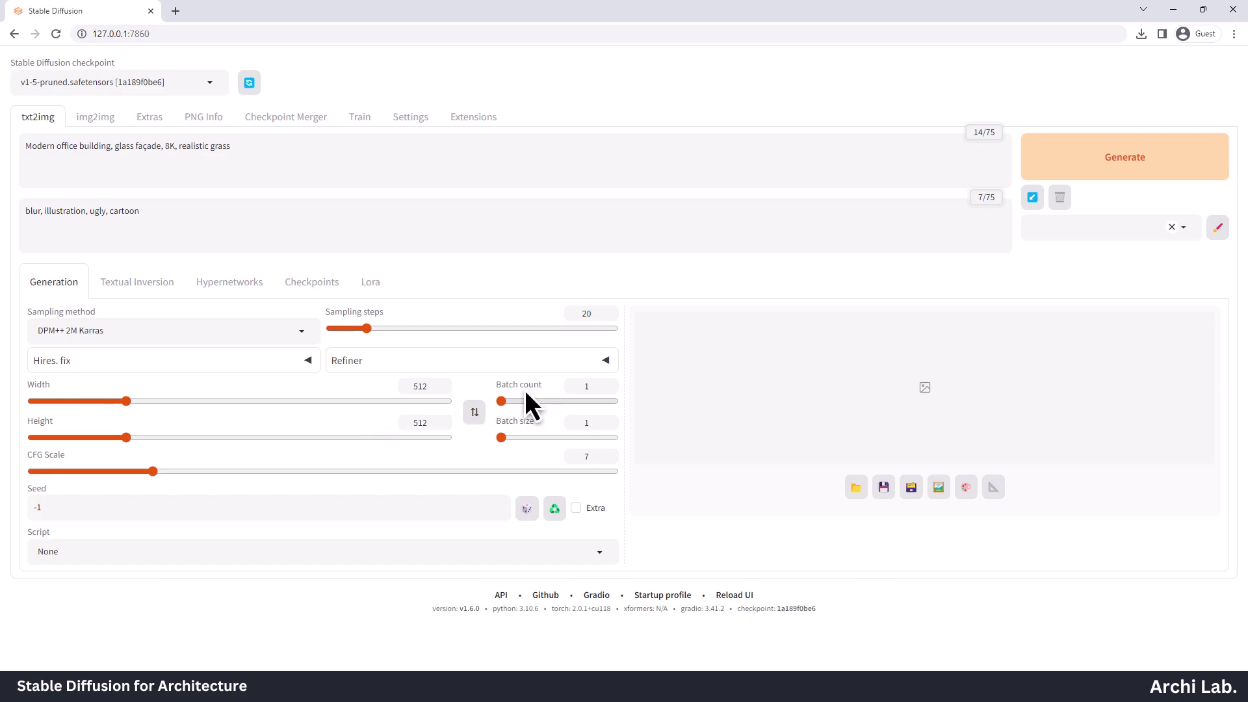
{"action": "mouse_move", "coordinate": [502, 404]}
{"action": "left_mouse_down"}
{"action": "mouse_move", "coordinate": [534, 403]}
{"action": "mouse_move", "coordinate": [507, 403]}
{"action": "left_mouse_up"}
{"action": "left_click_drag", "start_coordinate": [501, 447], "coordinate": [524, 450]}
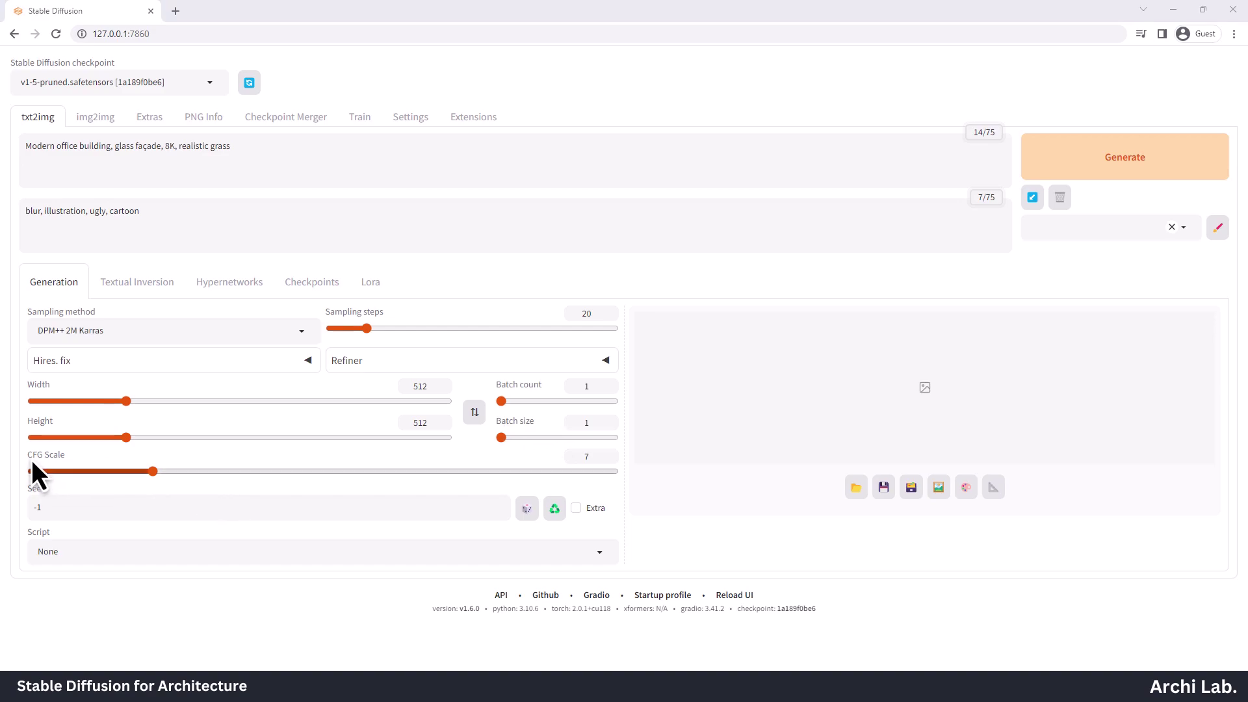
{"action": "mouse_move", "coordinate": [31, 460]}
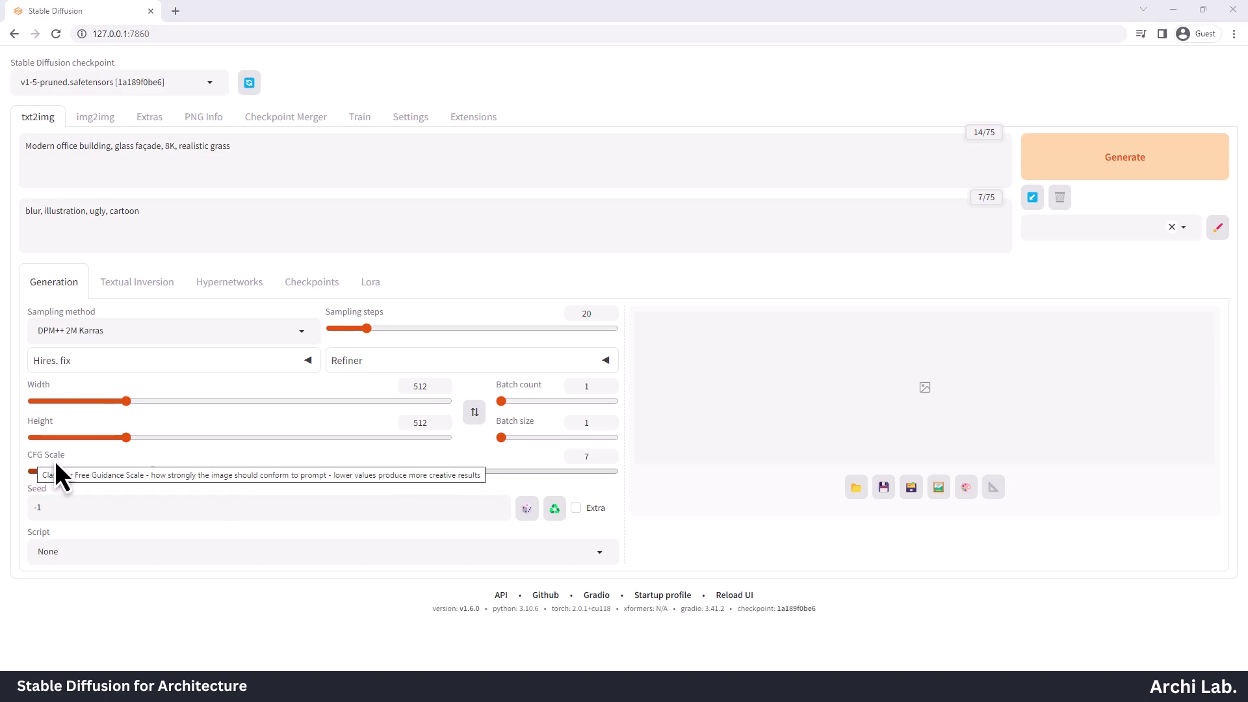
{"action": "left_click_drag", "start_coordinate": [56, 472], "coordinate": [263, 477]}
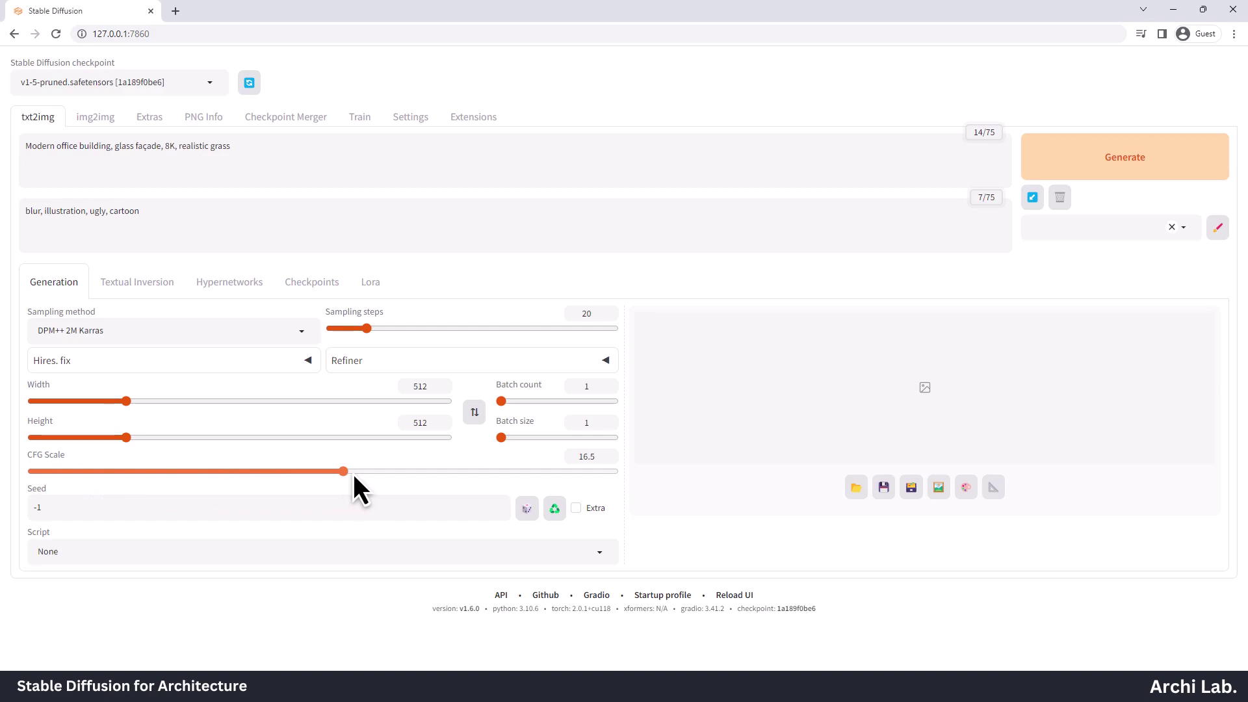
{"action": "left_click_drag", "start_coordinate": [354, 476], "coordinate": [170, 473]}
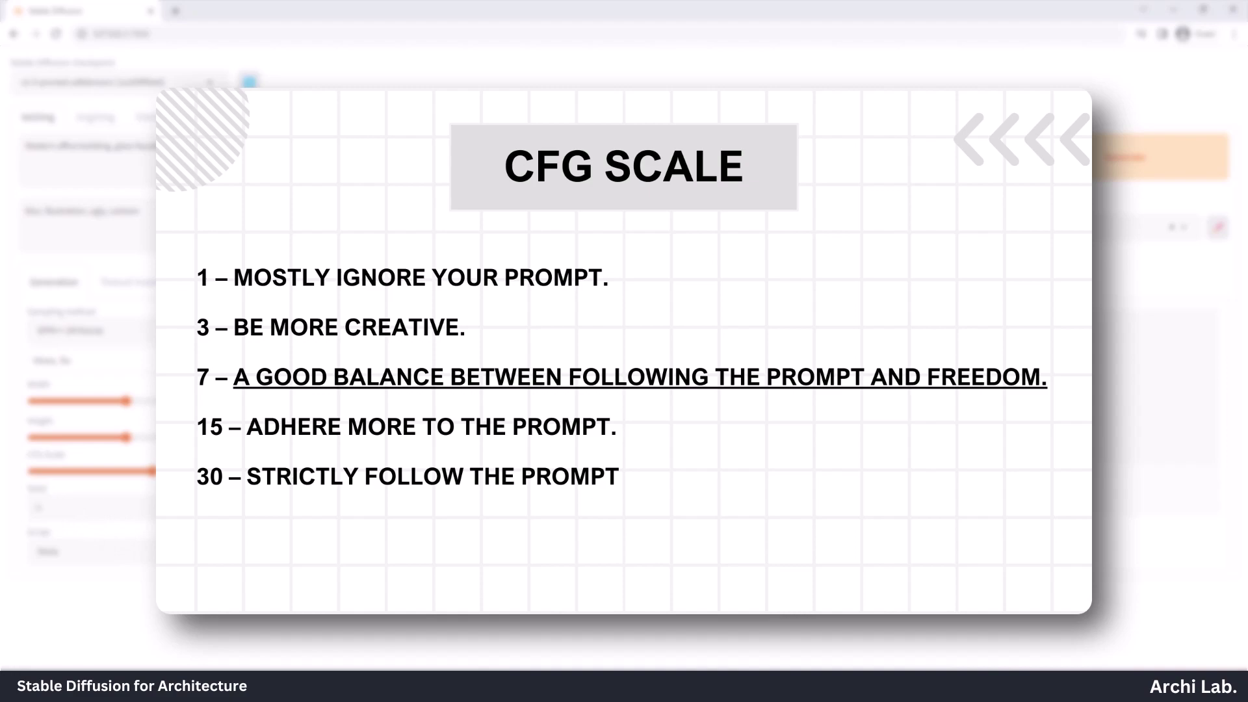
{"action": "left_click", "coordinate": [283, 473]}
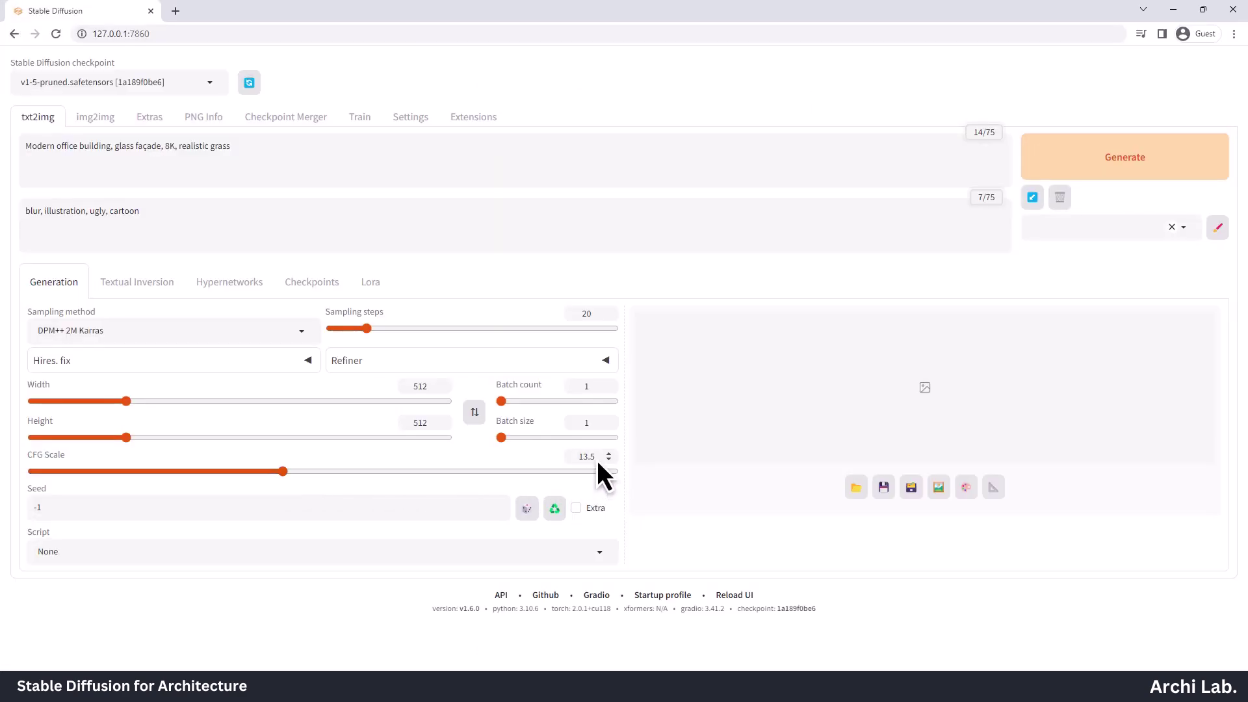
{"action": "type", "text": "7"}
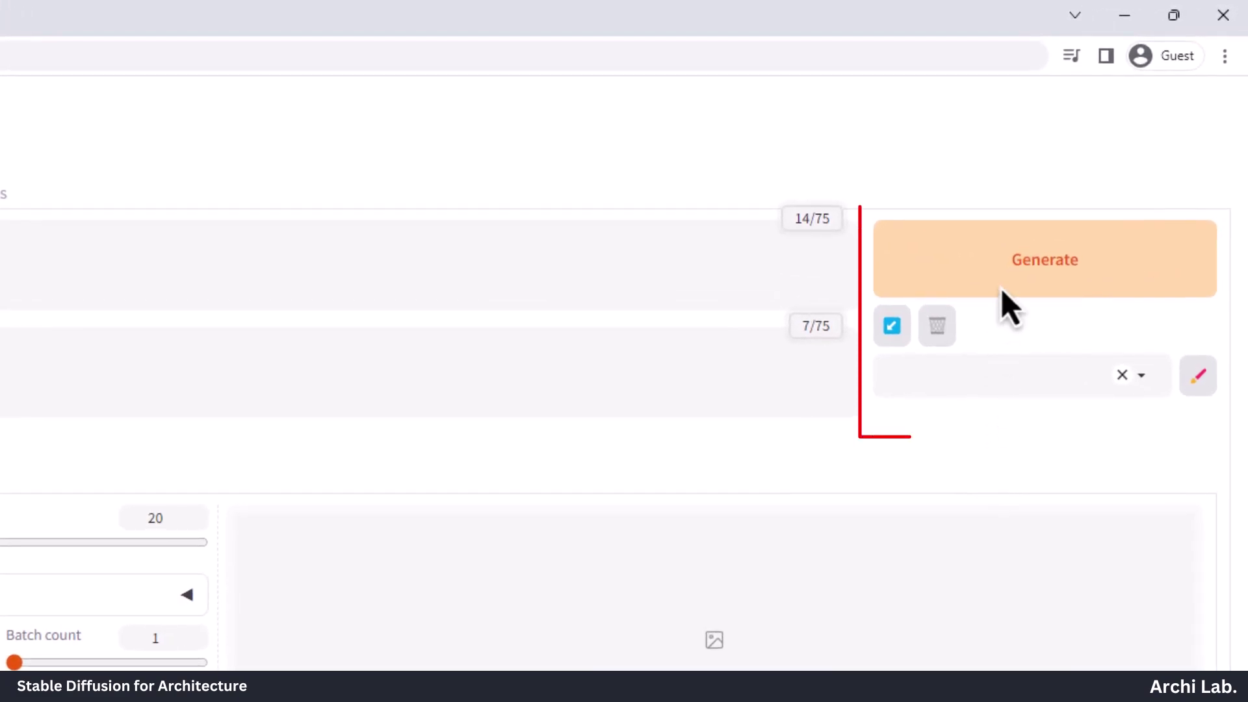
Generate the office image, then clear the prompts and restore them from the last generation
{"action": "left_click", "coordinate": [1048, 268]}
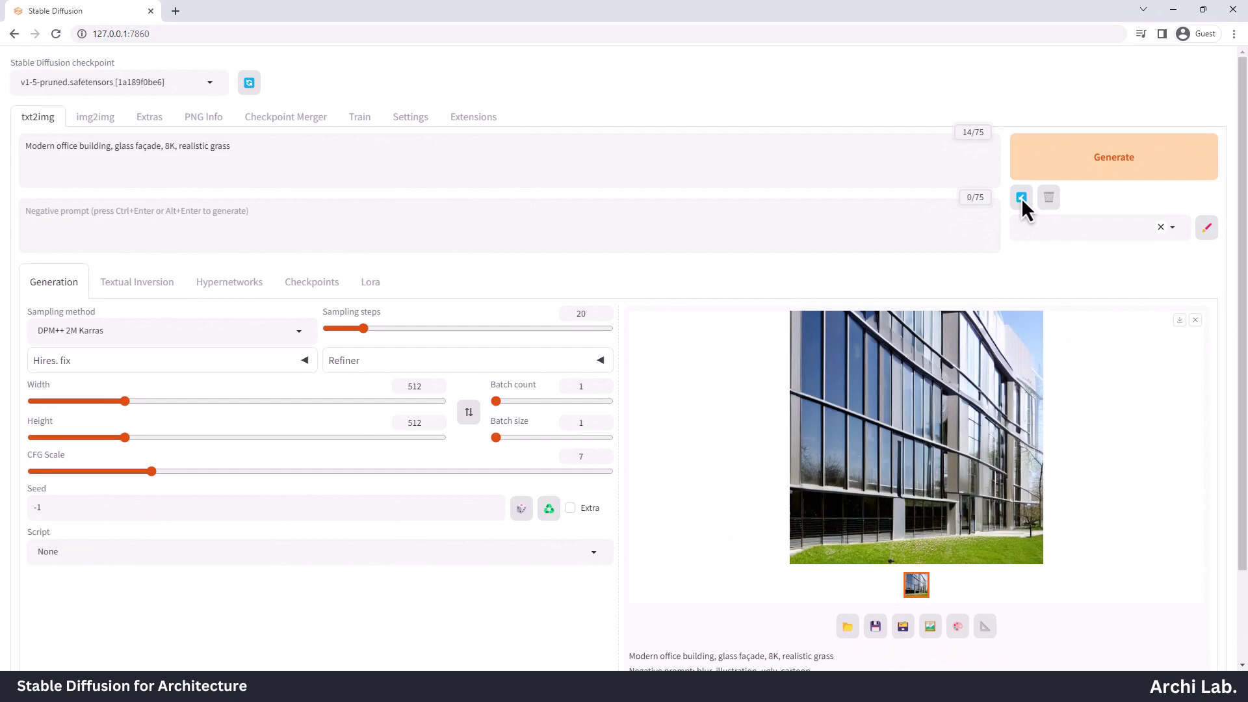
{"action": "left_click", "coordinate": [1022, 198]}
{"action": "left_click", "coordinate": [1050, 197]}
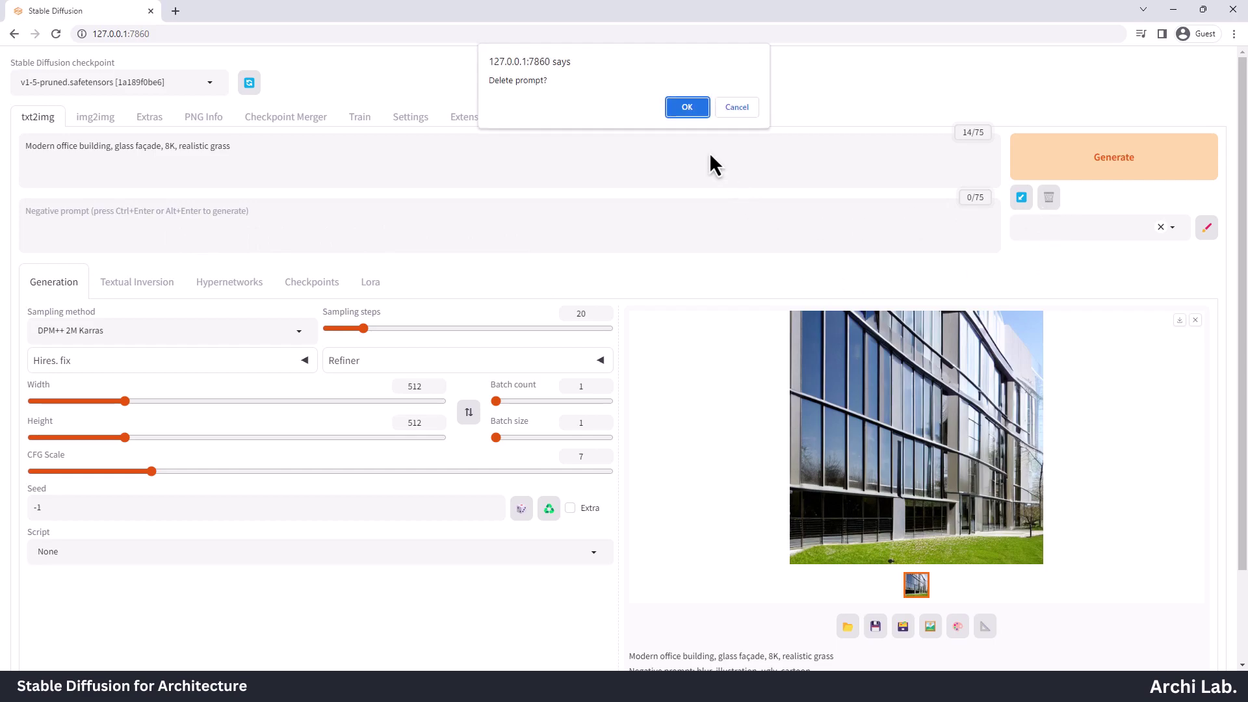
{"action": "left_click", "coordinate": [686, 107]}
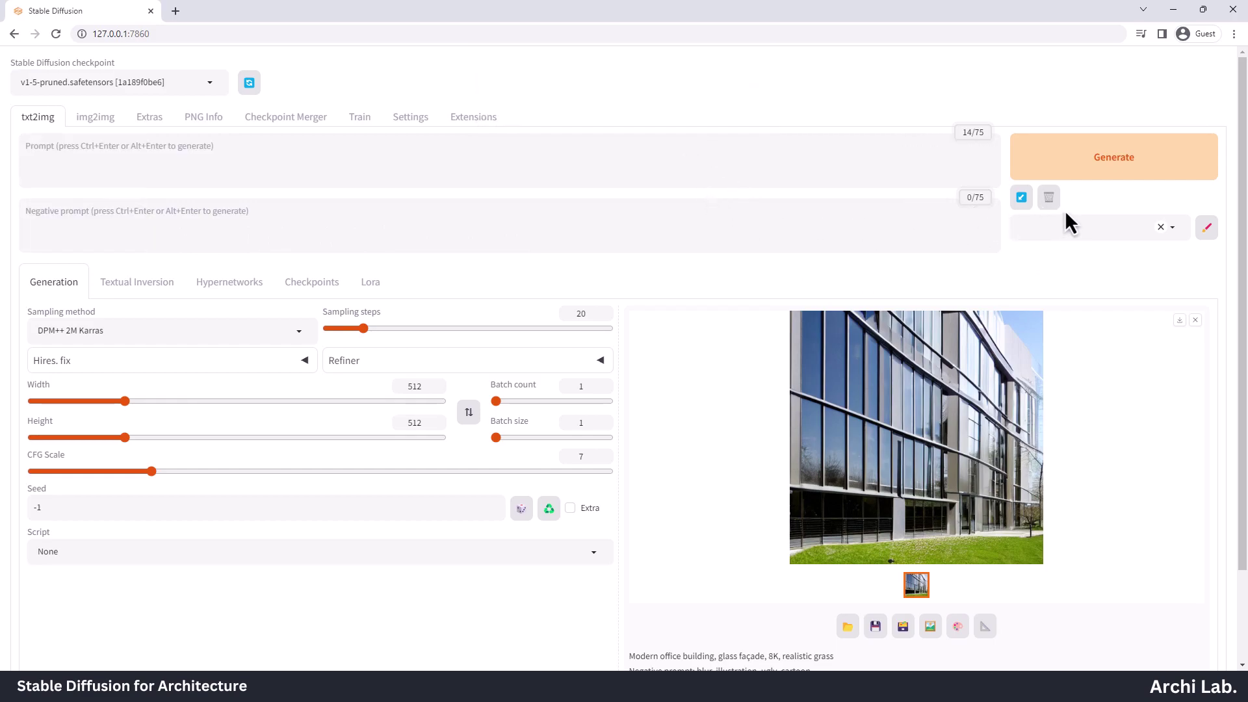
{"action": "left_click", "coordinate": [1025, 202]}
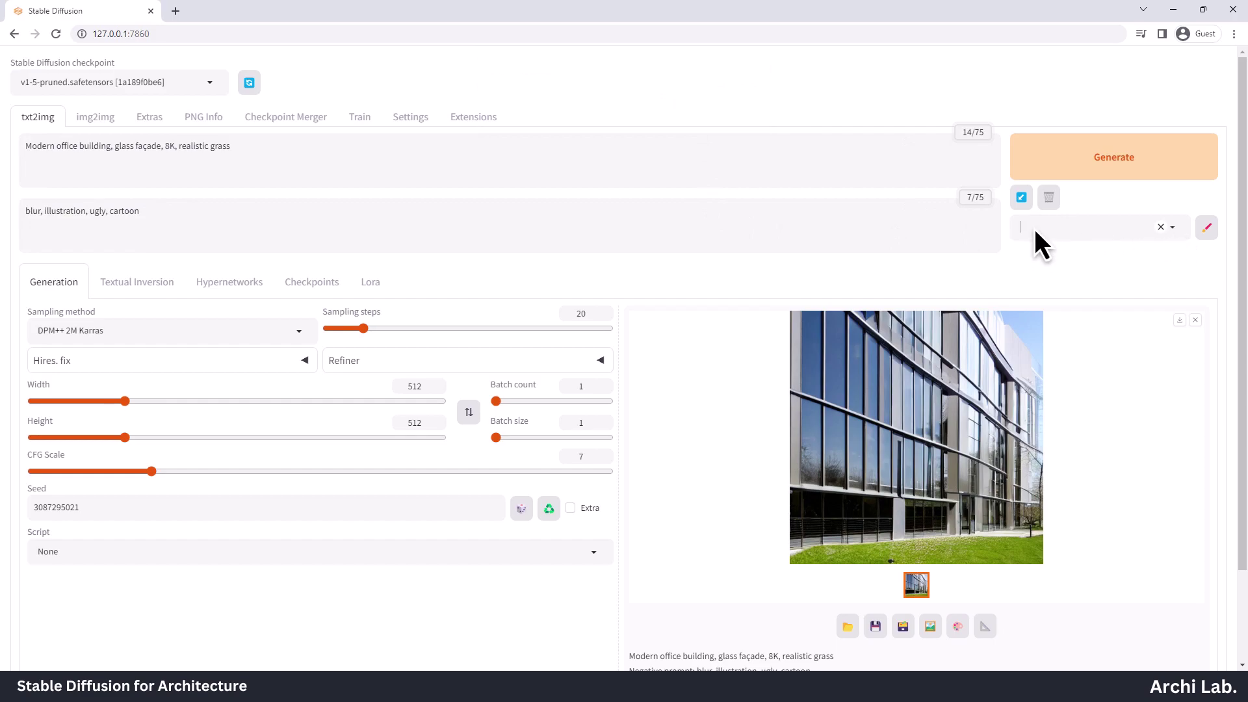
{"action": "left_click", "coordinate": [1209, 228]}
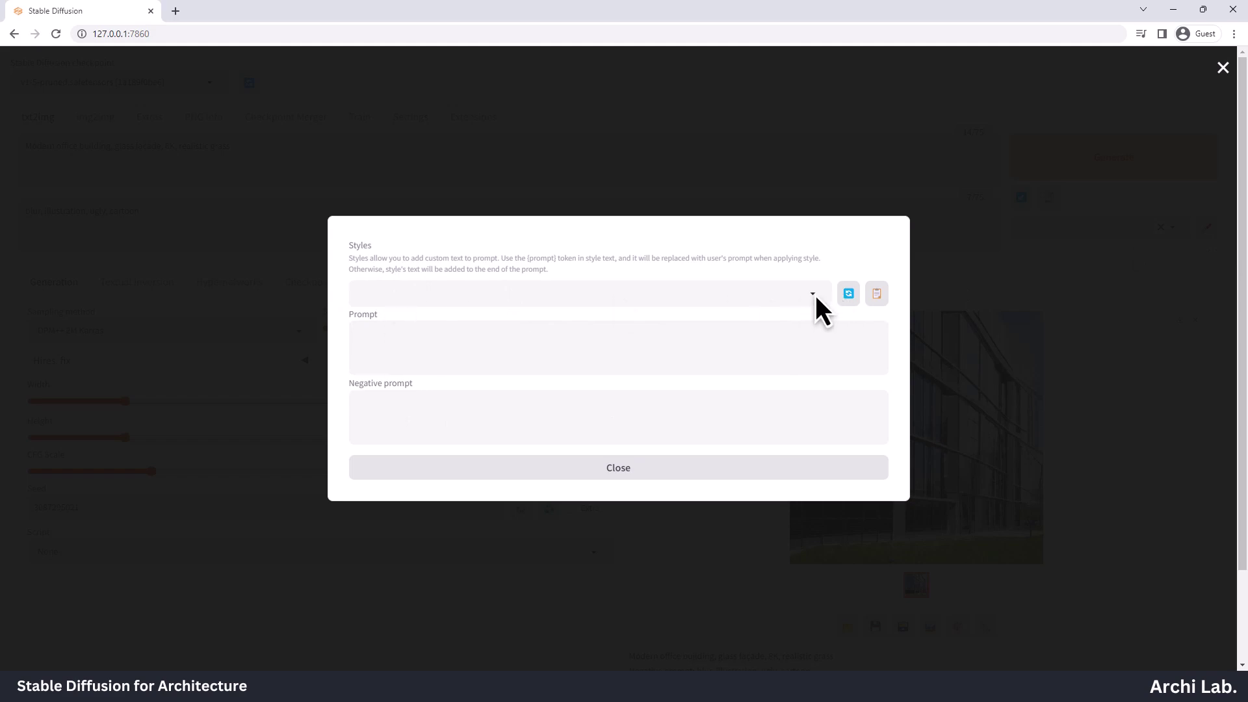
{"action": "left_click", "coordinate": [962, 351]}
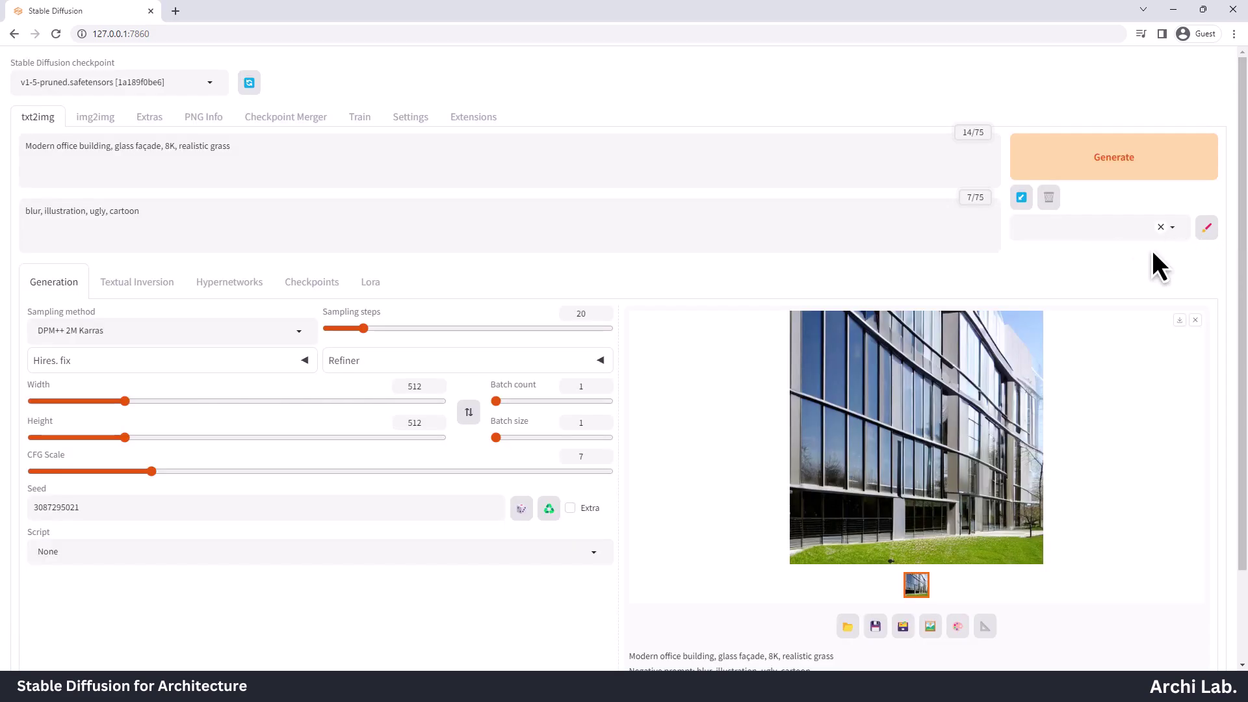
Open the newest image, 00002-3087295021.png, from the txt2img-images output folder
{"action": "scroll", "coordinate": [1152, 251], "scroll_direction": "down", "scroll_amount": 1}
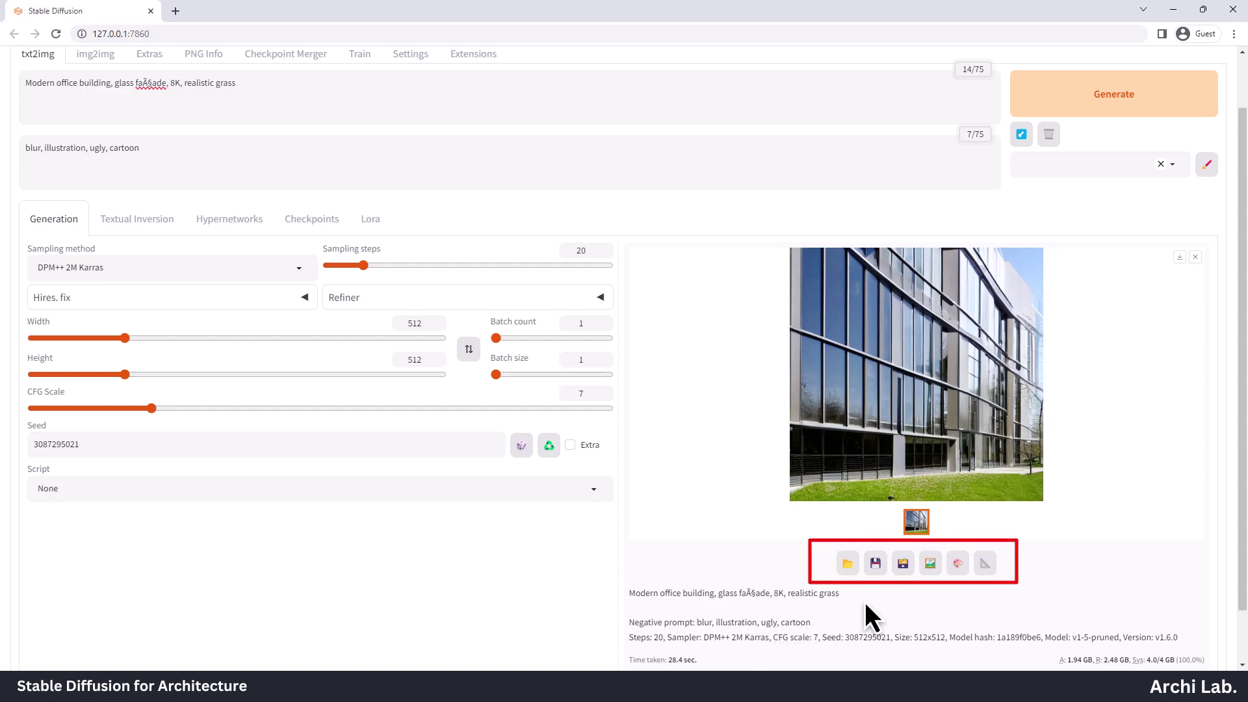
{"action": "left_click", "coordinate": [850, 566]}
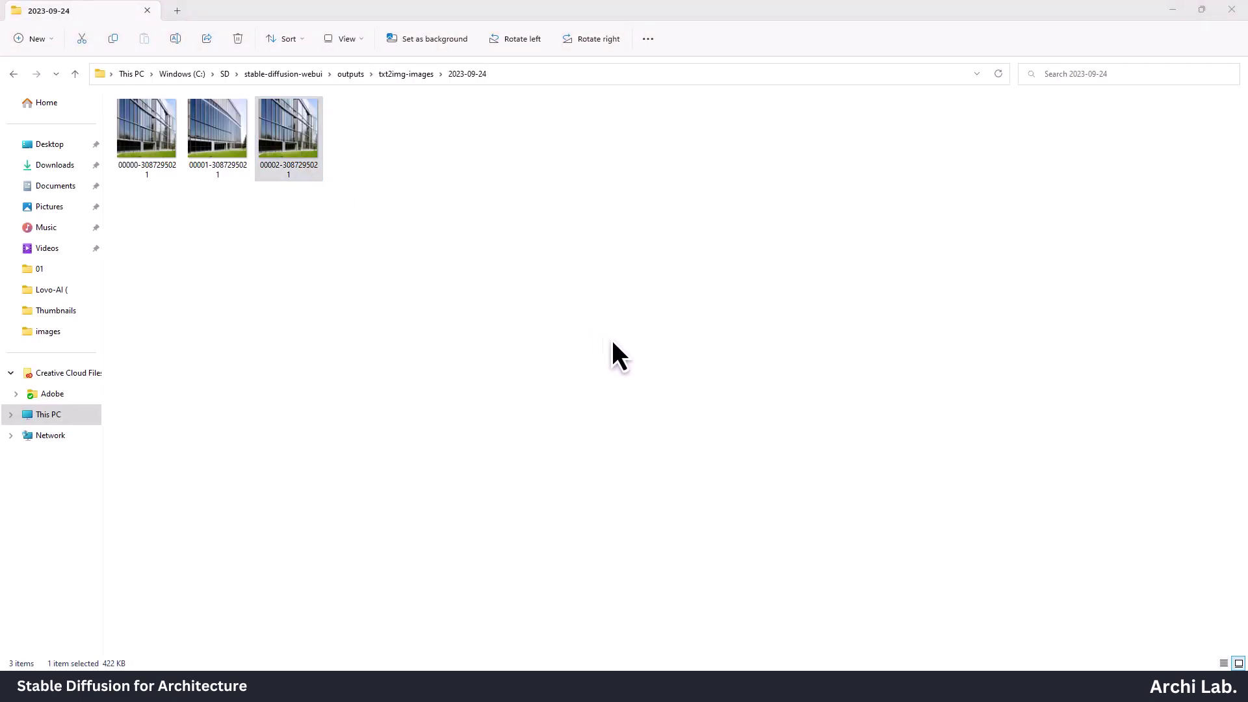
{"action": "key", "text": "Return"}
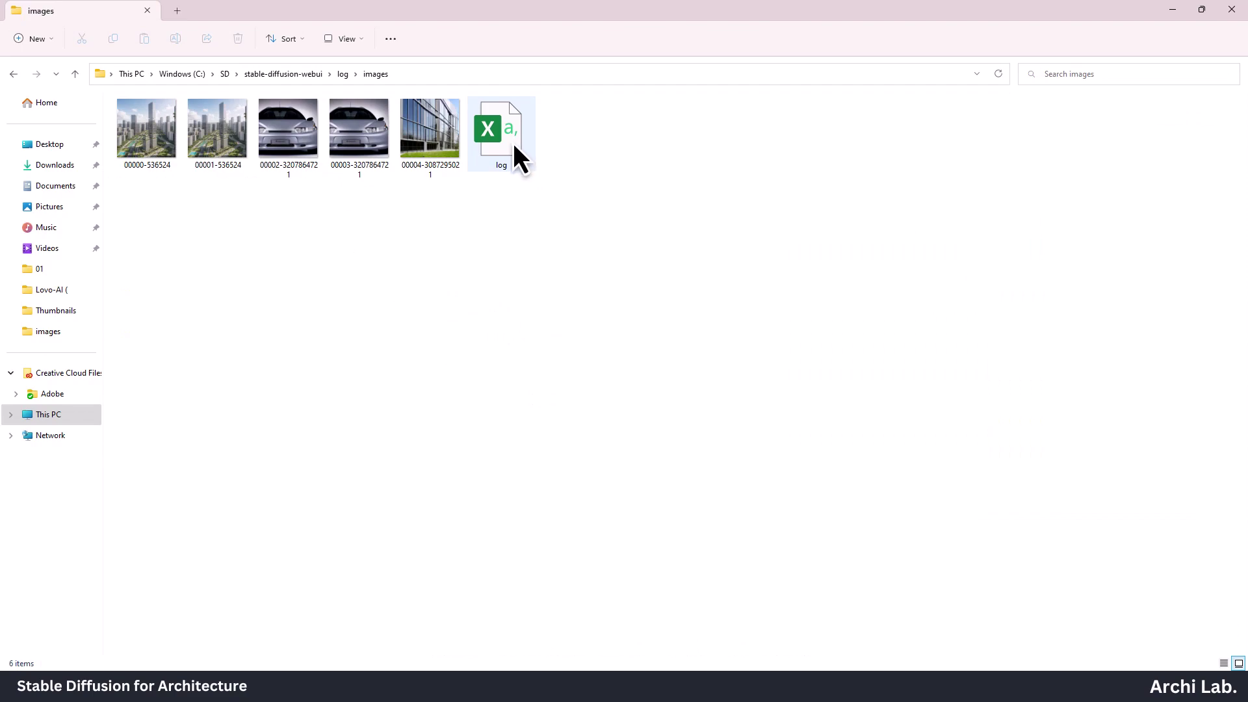
{"action": "double_click", "coordinate": [513, 144]}
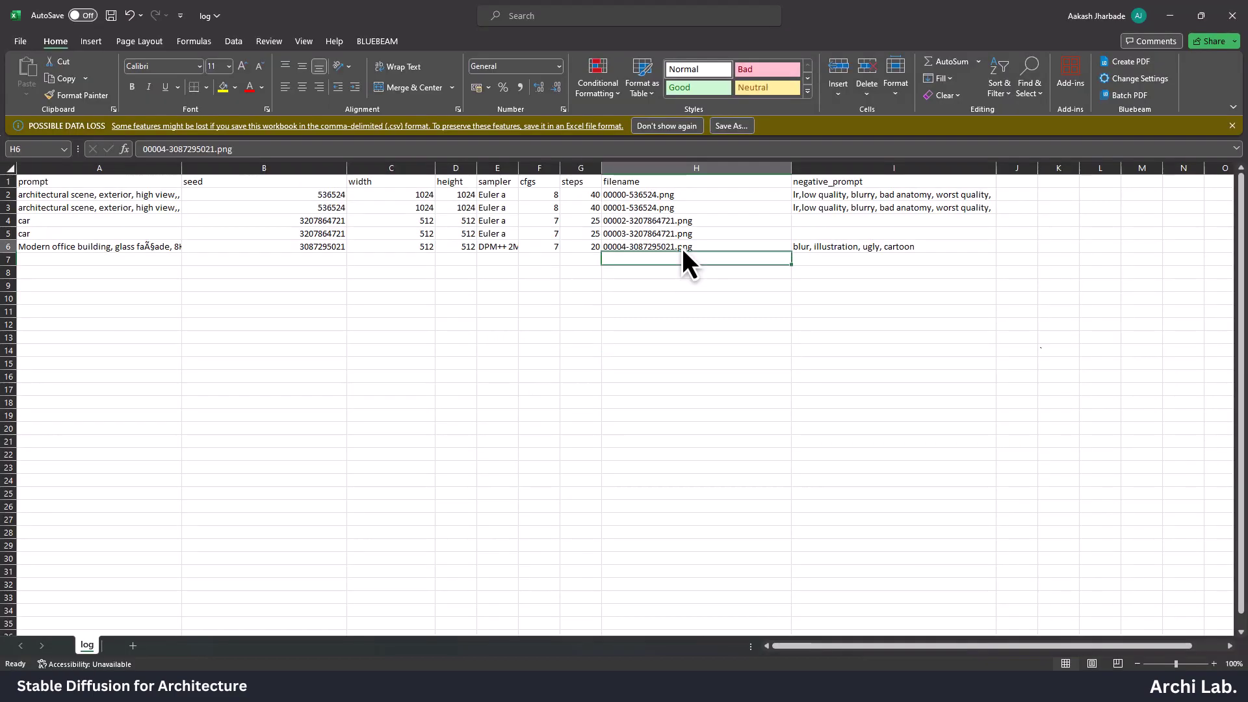
{"action": "left_click", "coordinate": [682, 248]}
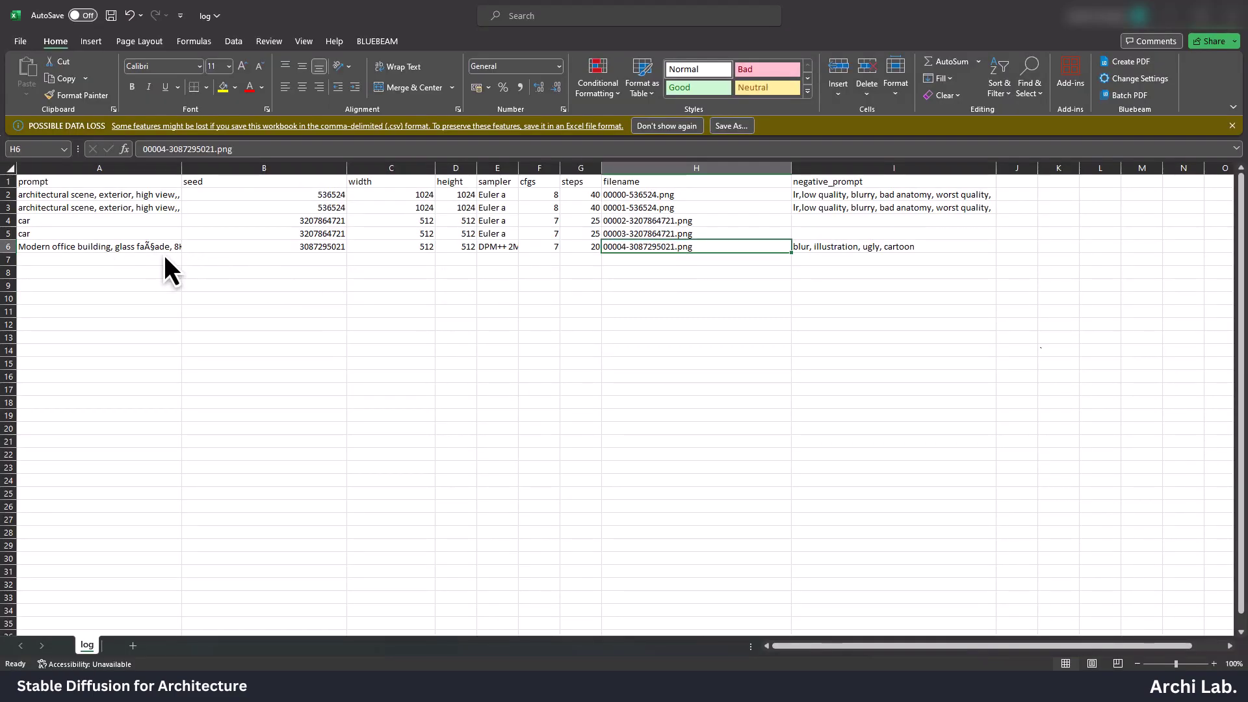
{"action": "left_click", "coordinate": [798, 249]}
{"action": "left_click", "coordinate": [310, 251]}
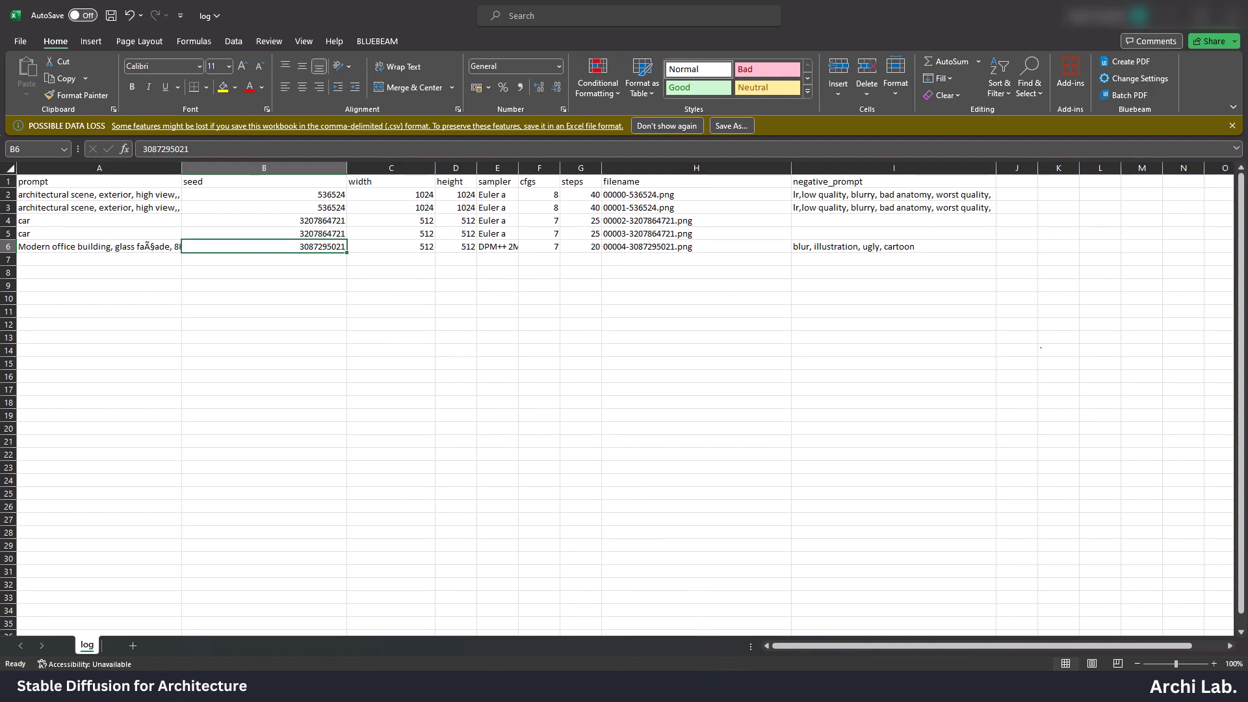
{"action": "key", "text": "alt+Tab"}
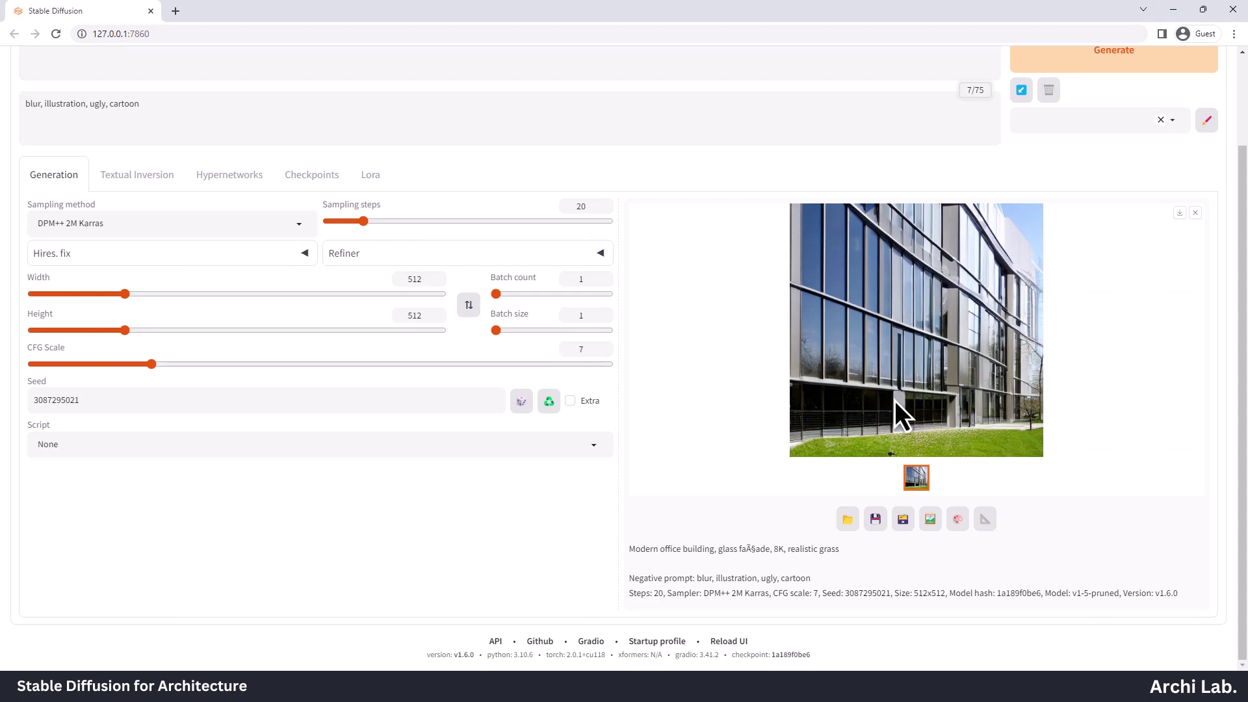
Send the glass-office image and its prompts to img2img and look over that tab
{"action": "left_click", "coordinate": [930, 518]}
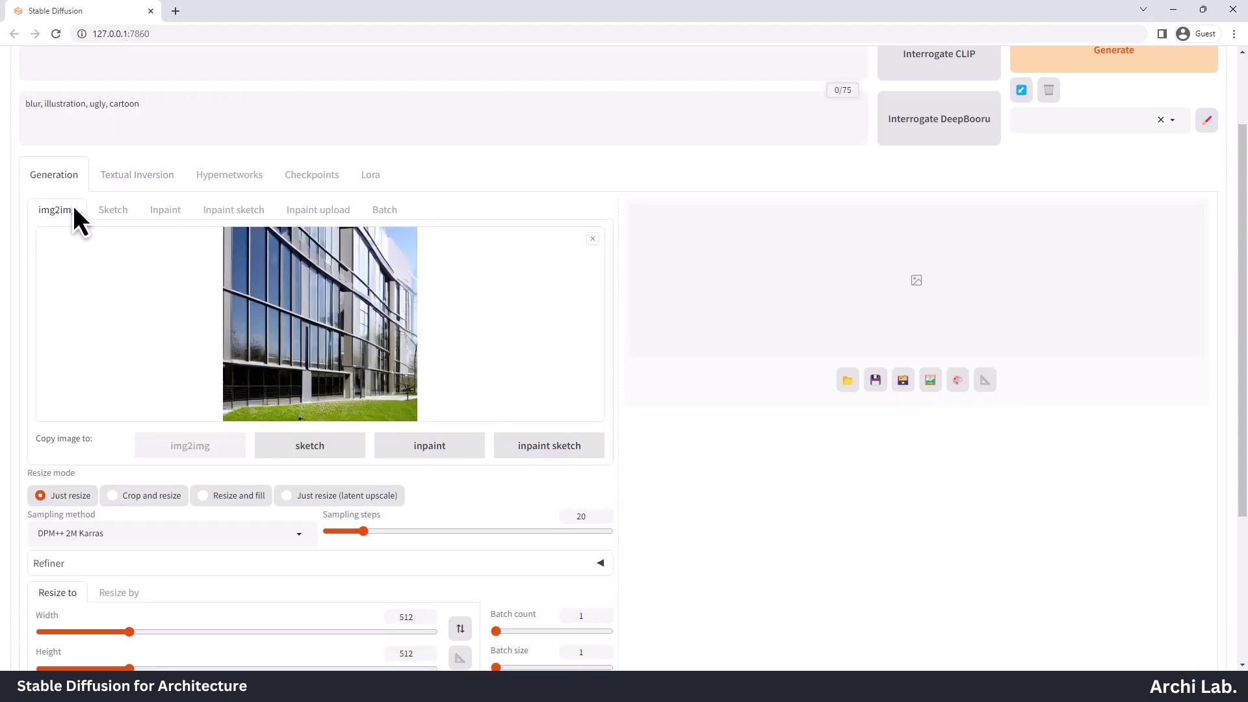
{"action": "scroll", "coordinate": [108, 195], "scroll_direction": "up", "scroll_amount": 2}
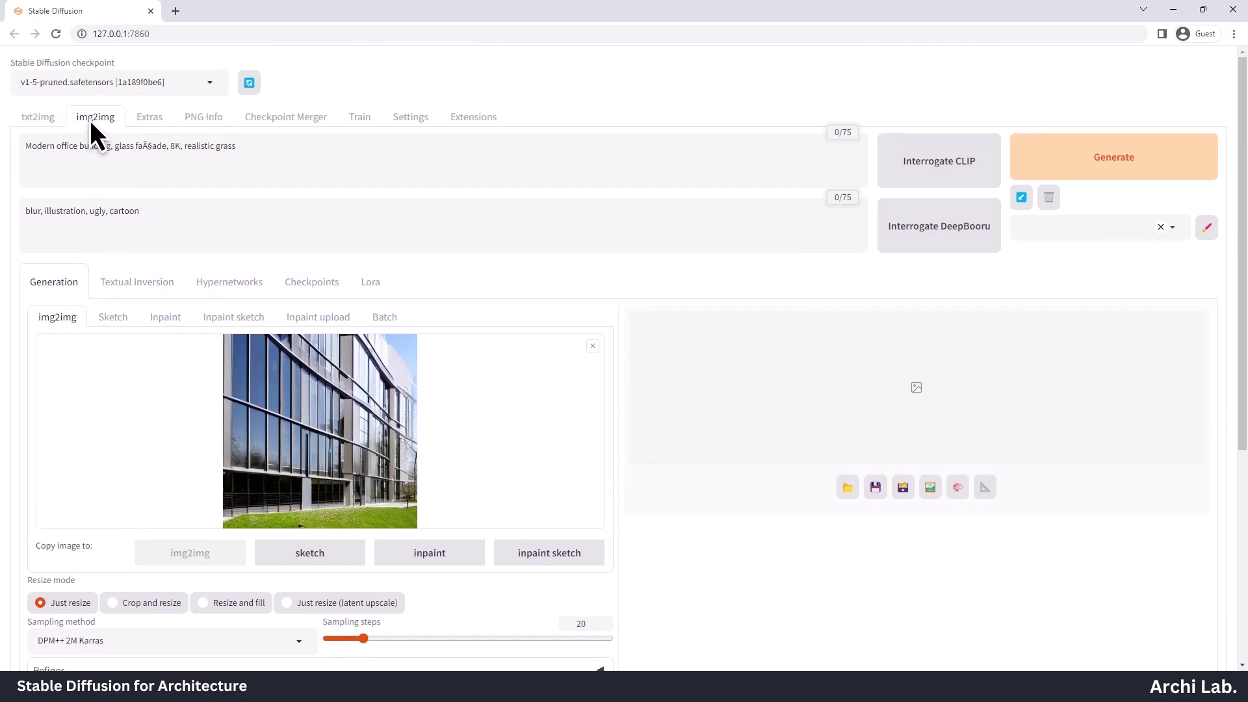
{"action": "scroll", "coordinate": [375, 352], "scroll_direction": "down", "scroll_amount": 1}
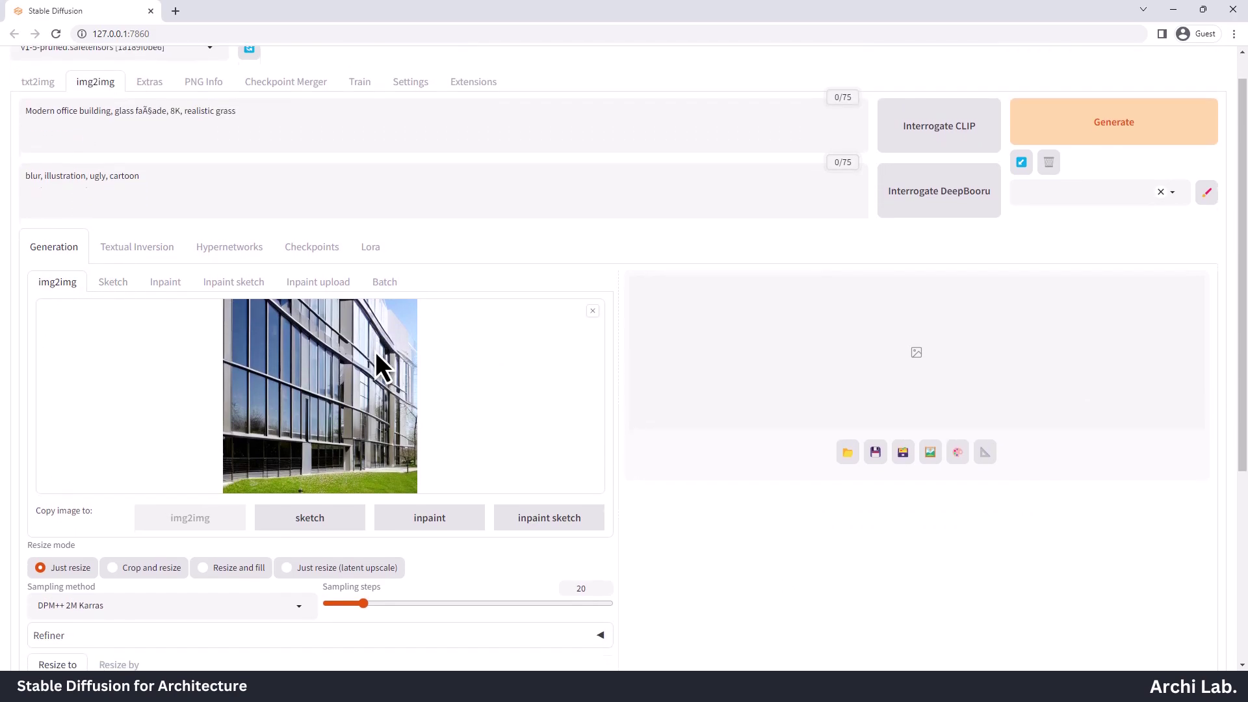
{"action": "scroll", "coordinate": [325, 493], "scroll_direction": "down", "scroll_amount": 4}
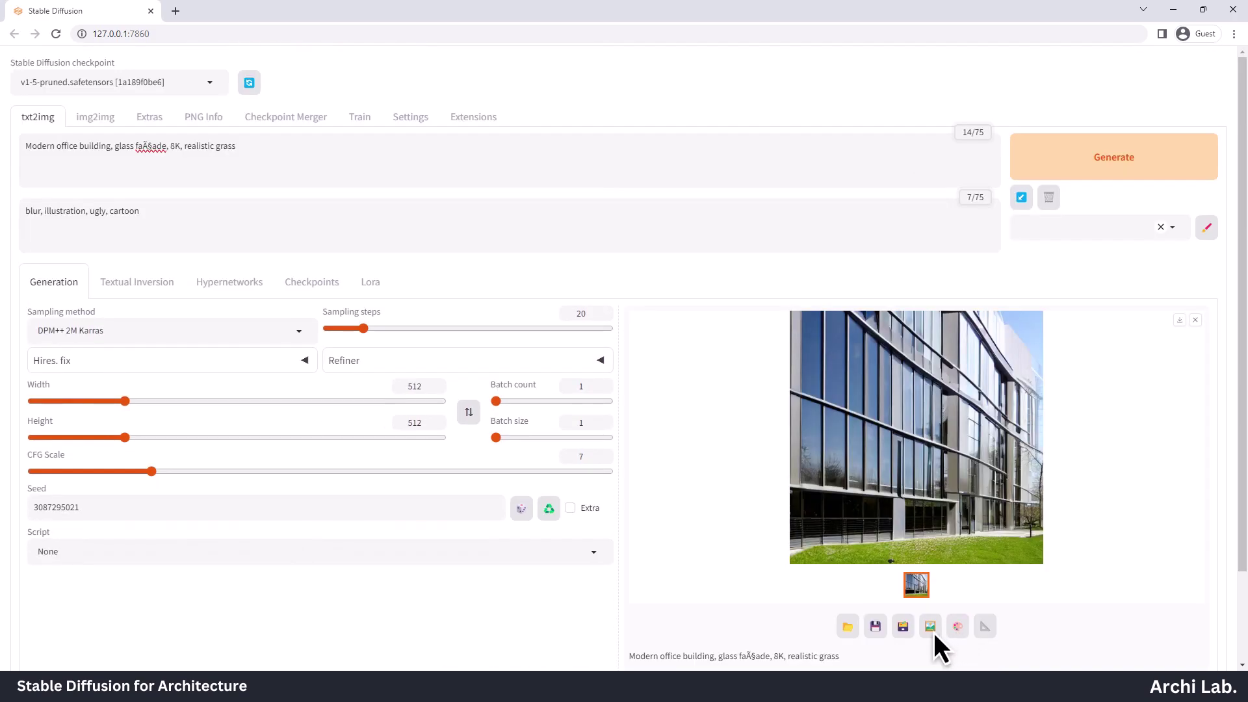
Send the office image to Extras, keeping the default upscaler and resize factor 4
{"action": "left_click", "coordinate": [958, 626]}
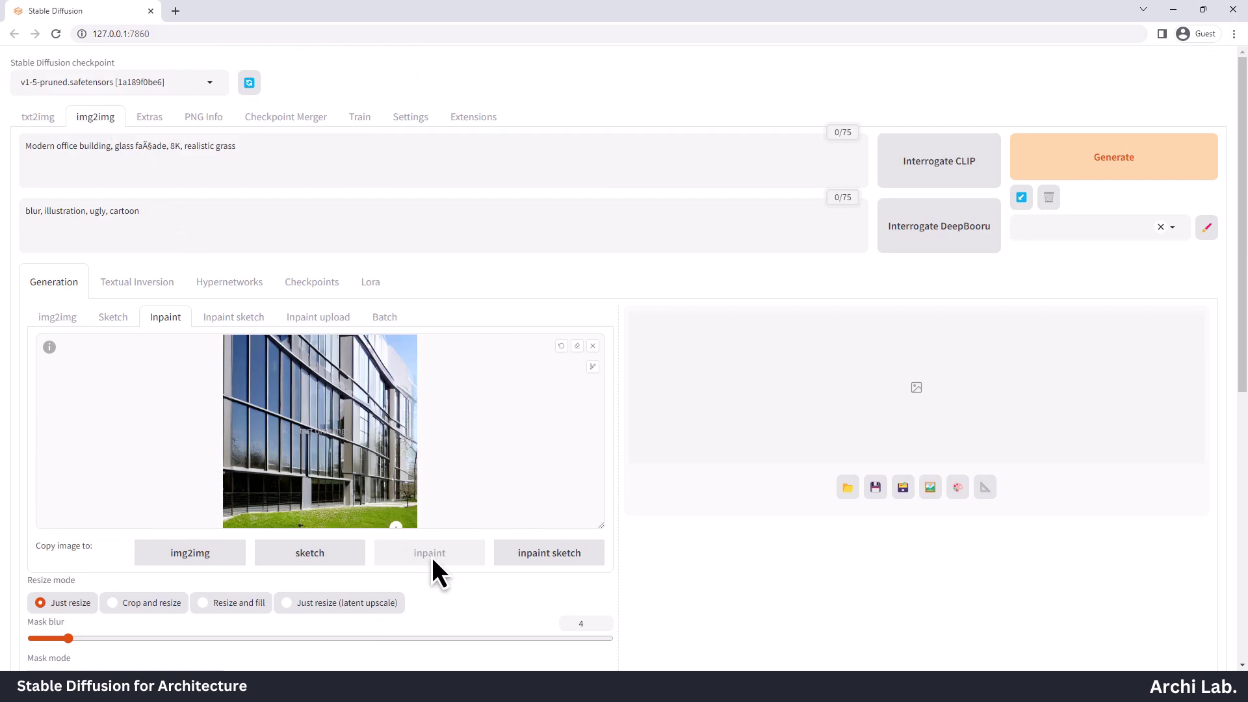
{"action": "left_click", "coordinate": [38, 119]}
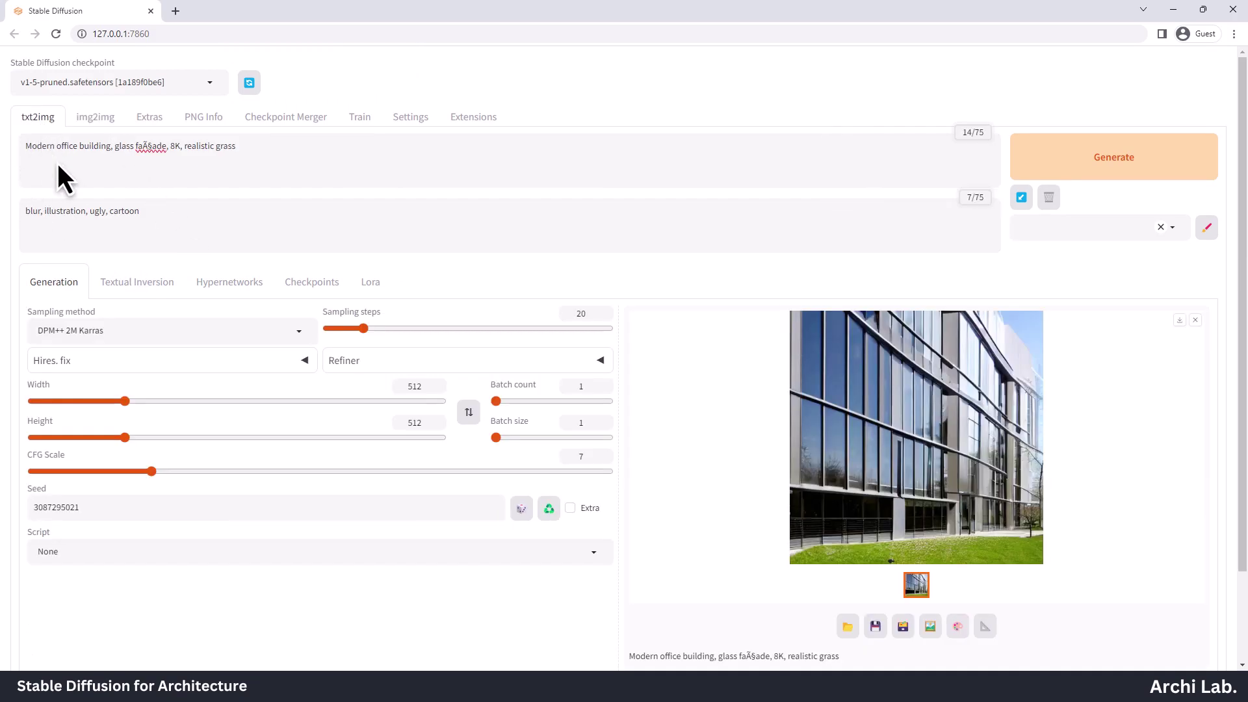
{"action": "left_click", "coordinate": [986, 627]}
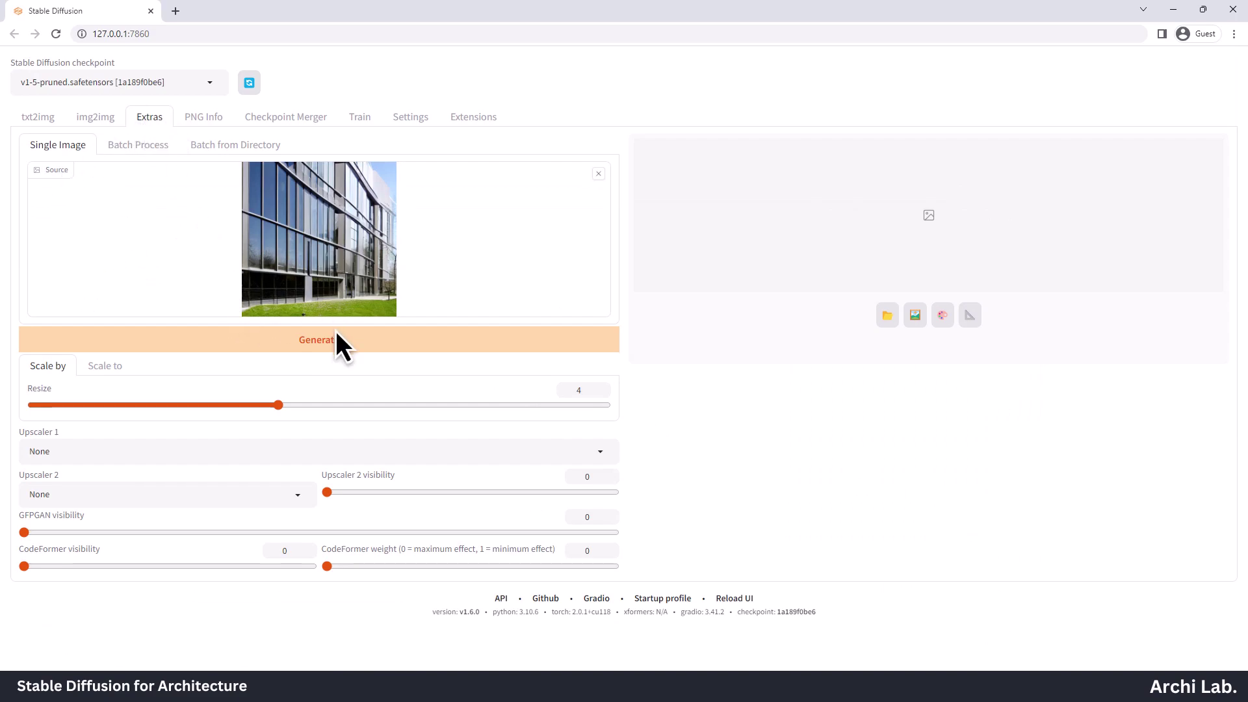
{"action": "left_click", "coordinate": [602, 459]}
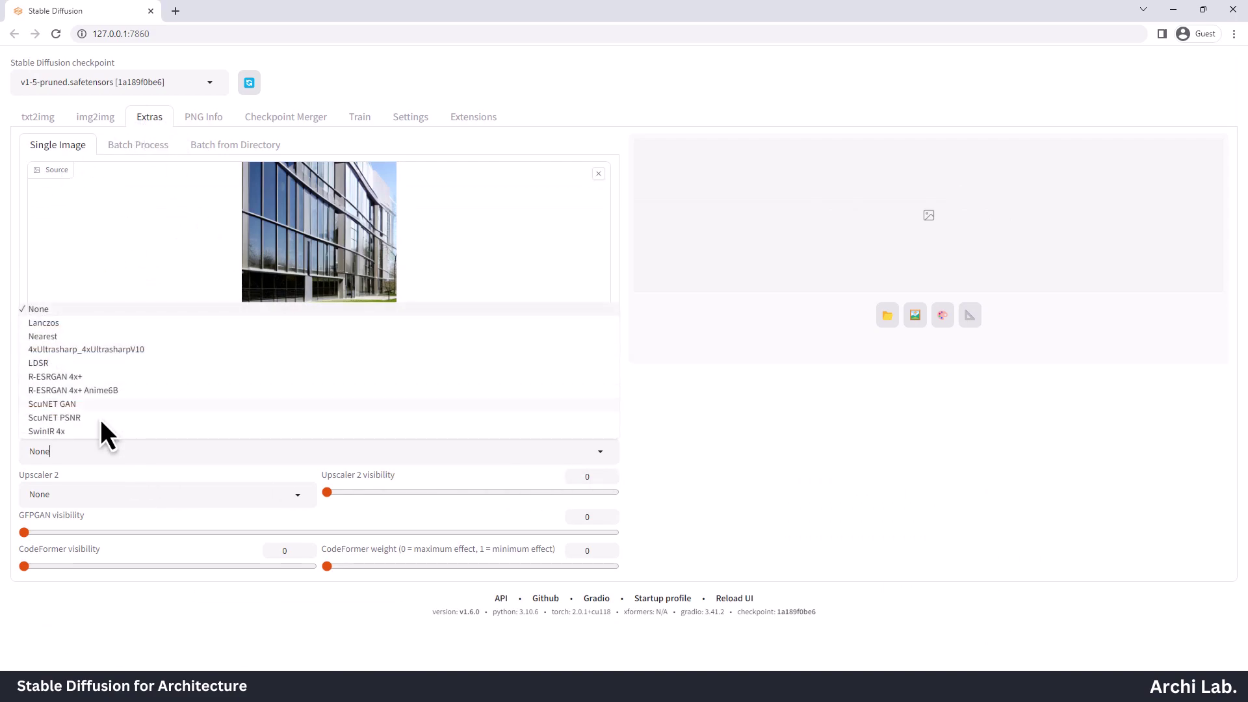
{"action": "left_click", "coordinate": [403, 483]}
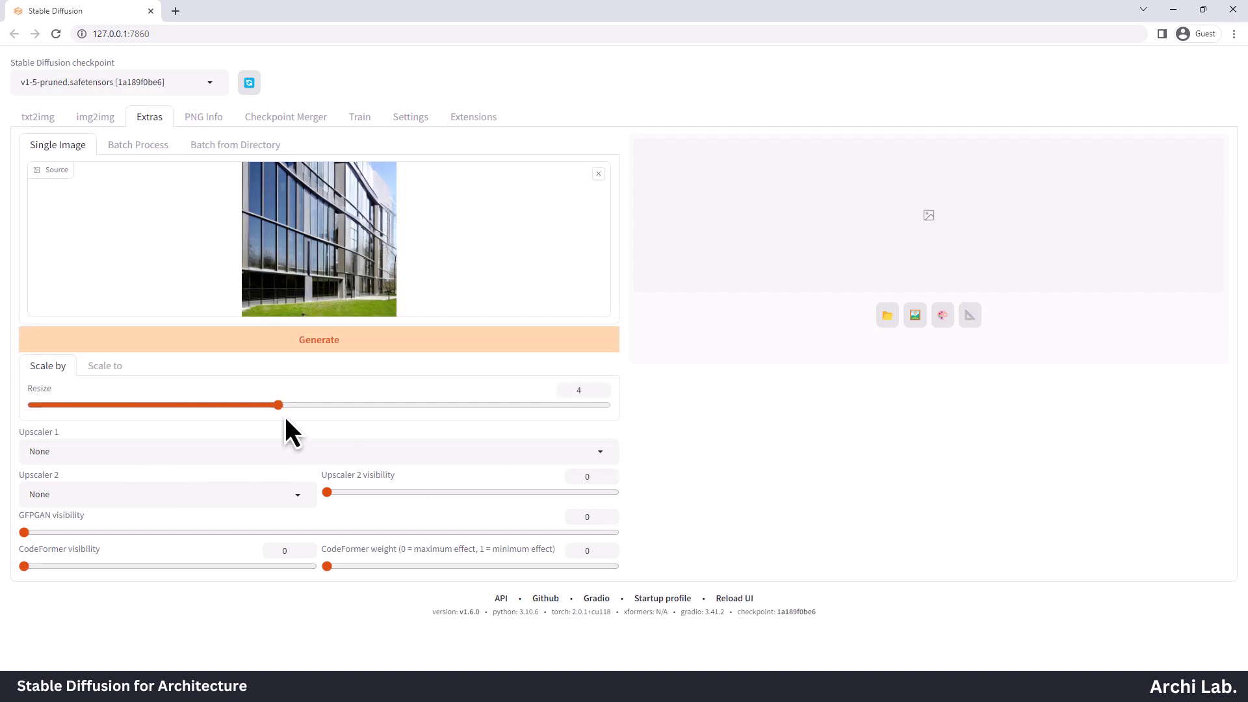
{"action": "left_click", "coordinate": [532, 387]}
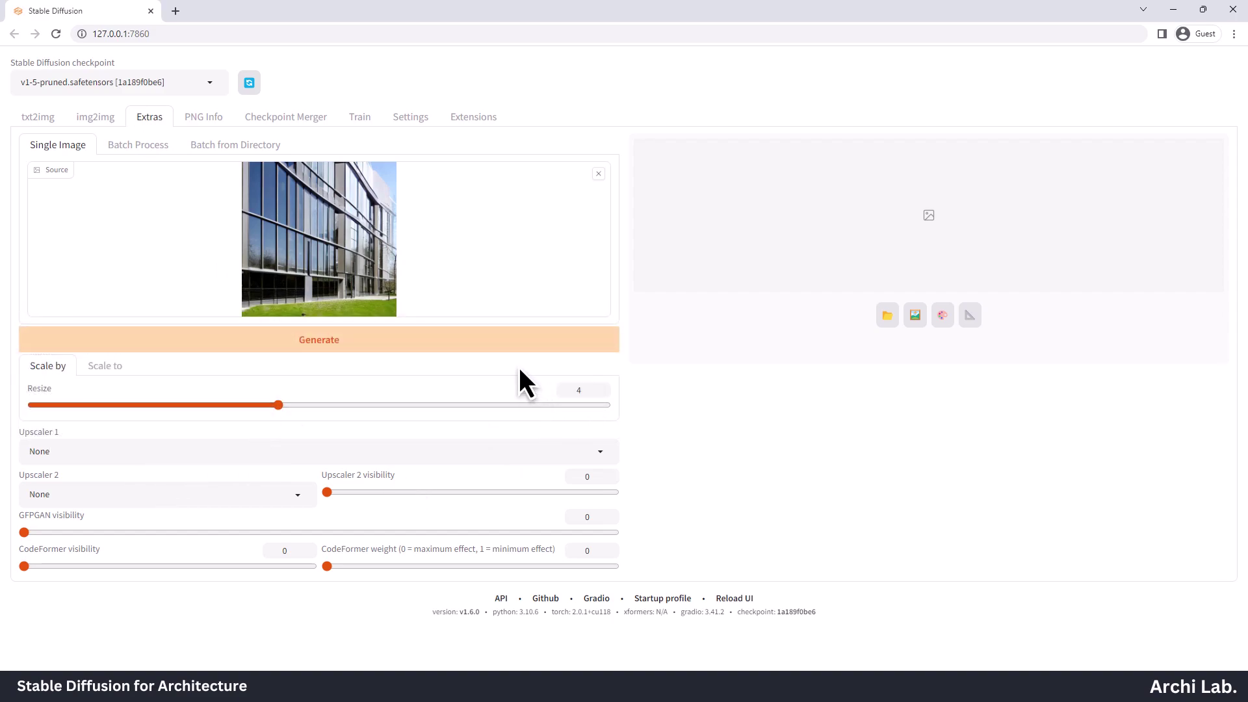
Switch to the img2img tab
{"action": "left_click", "coordinate": [99, 122]}
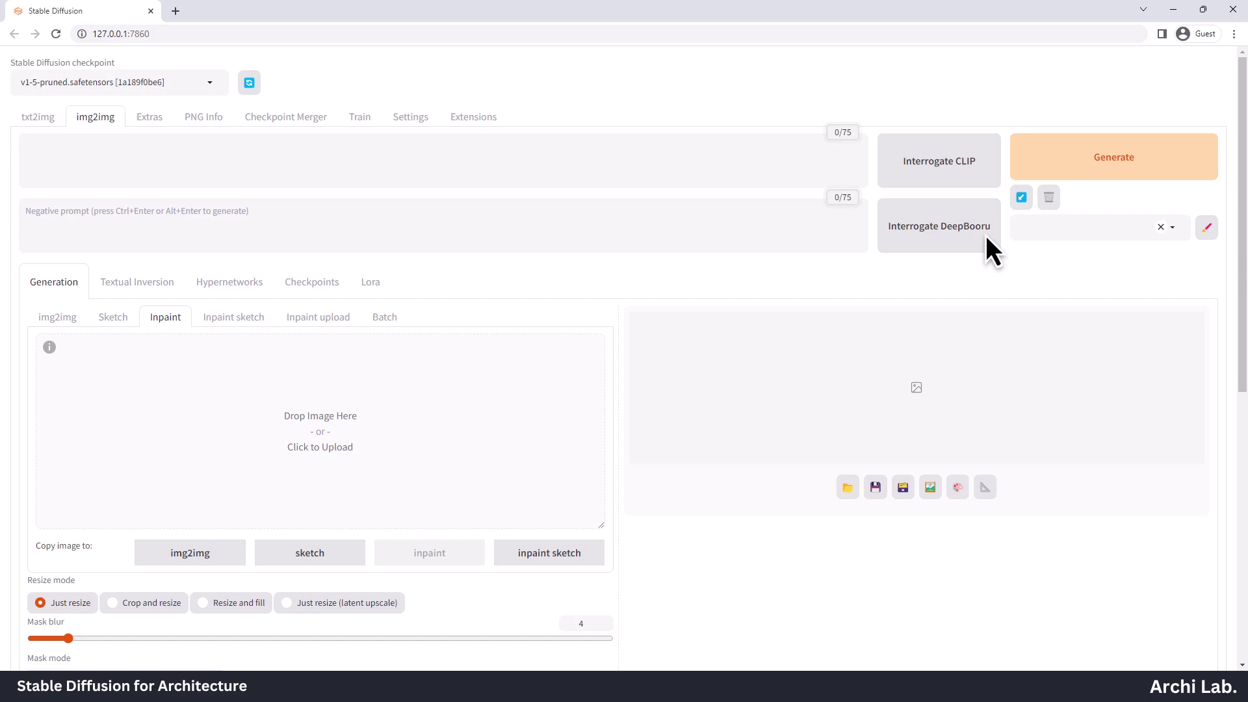
Upload the modern house photo to basic img2img and generate its caption with Interrogate CLIP
{"action": "left_click", "coordinate": [58, 317]}
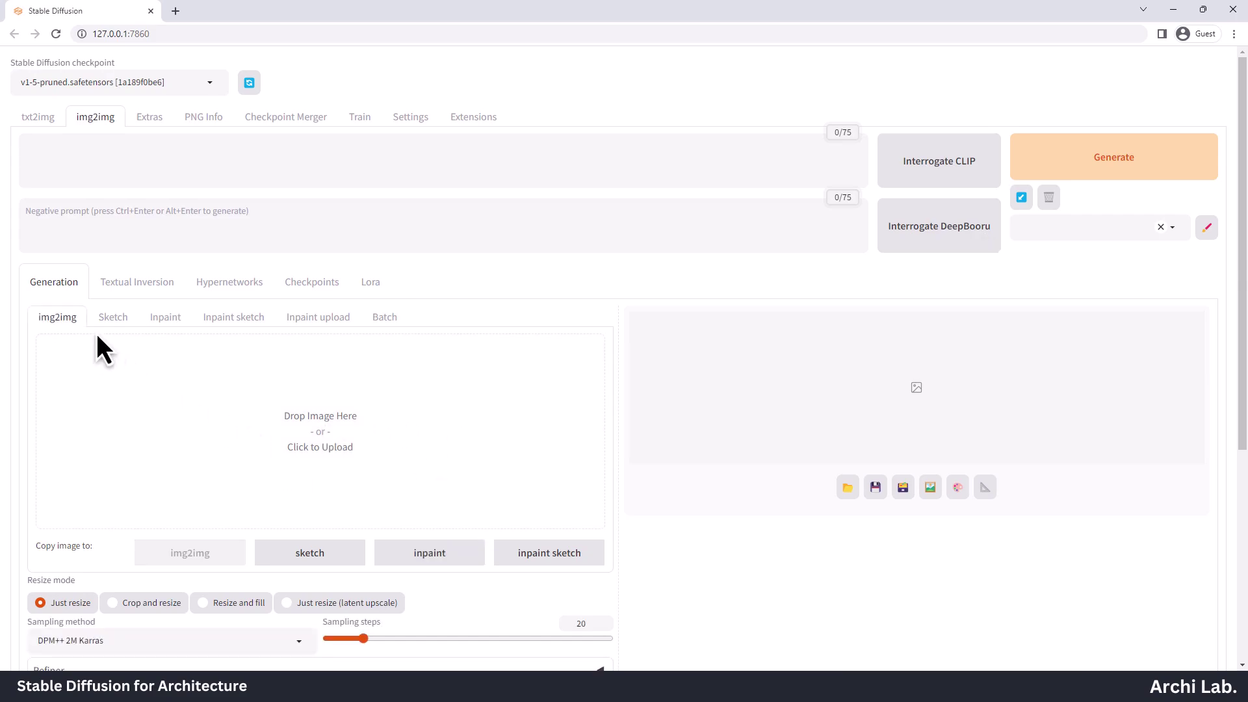
{"action": "left_click", "coordinate": [323, 437]}
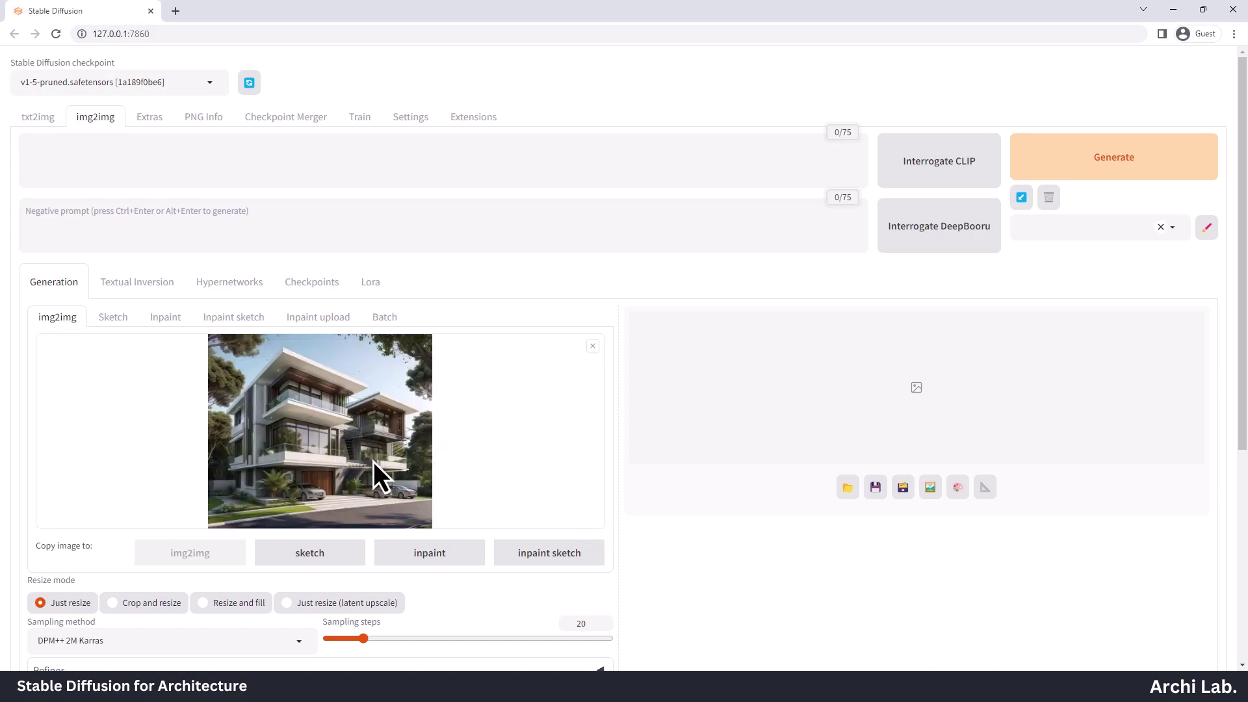
{"action": "left_click", "coordinate": [929, 170]}
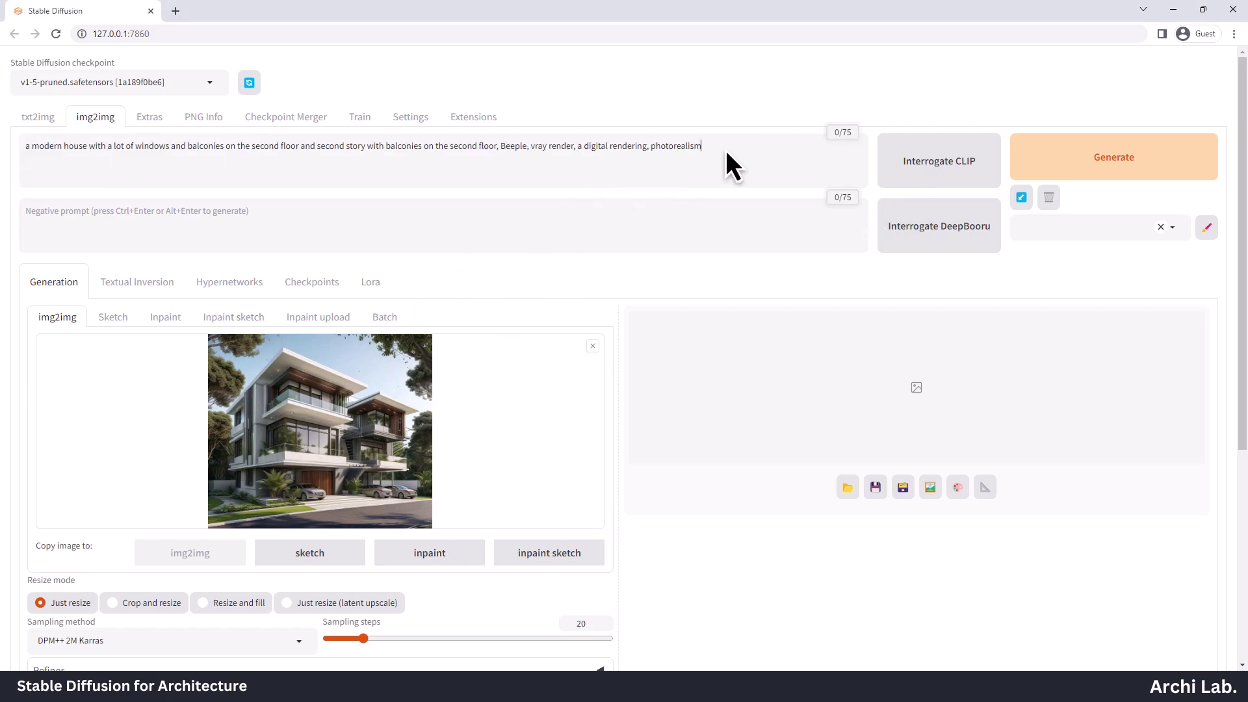
{"action": "left_click_drag", "start_coordinate": [725, 150], "coordinate": [8, 146]}
{"action": "left_click", "coordinate": [719, 166]}
Remove the house image and delete its interrogated prompt
{"action": "left_click", "coordinate": [593, 346]}
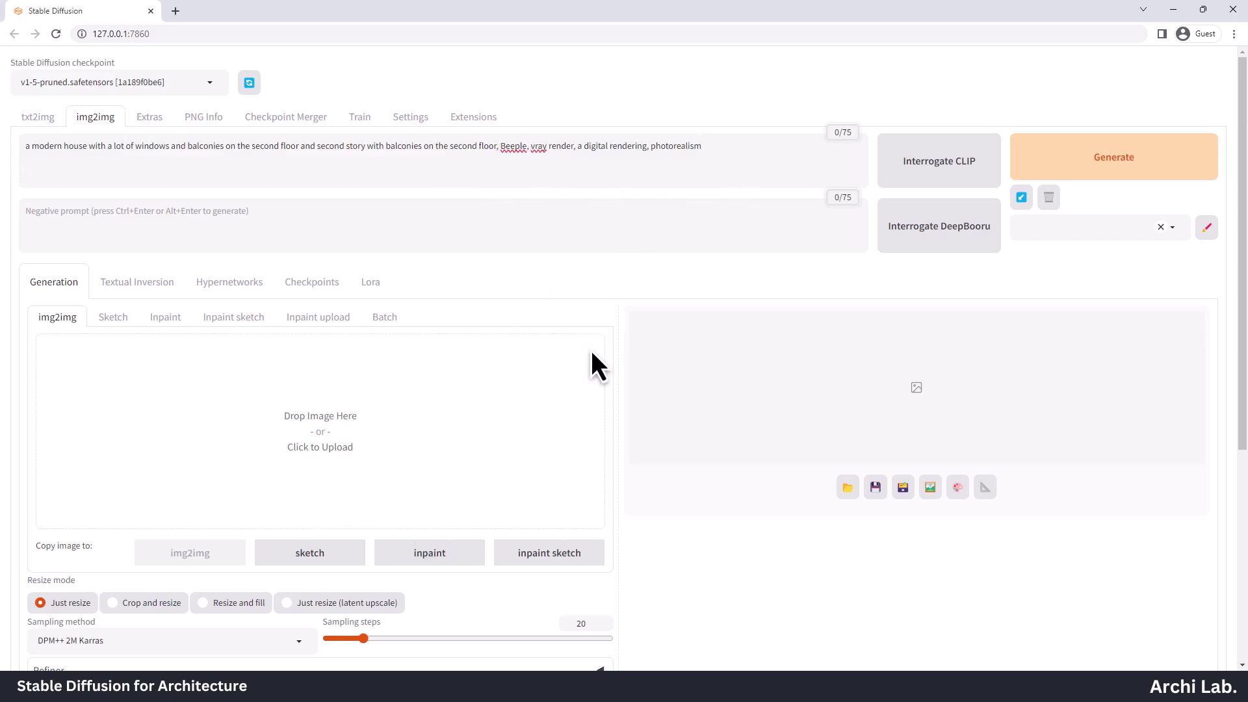
{"action": "left_click_drag", "start_coordinate": [705, 148], "coordinate": [3, 159]}
{"action": "key", "text": "BackSpace"}
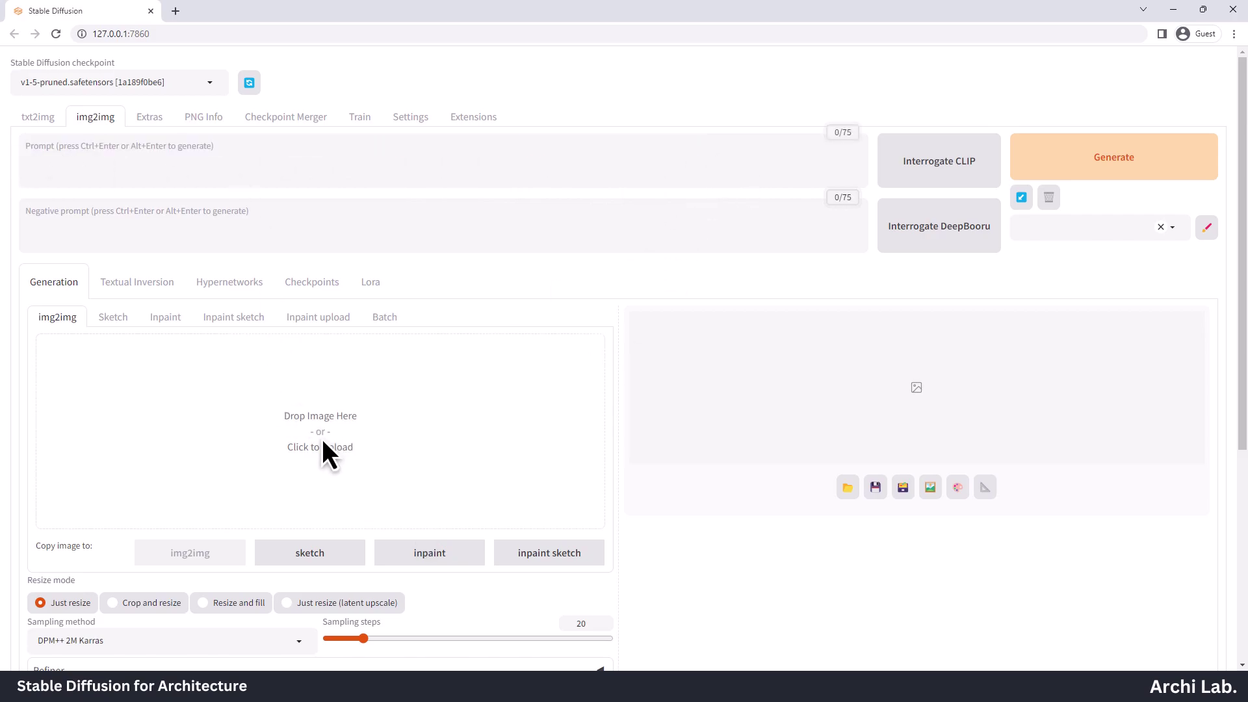
Upload the anime girl image and generate DeepBooru tags like '1girl, bangs, bare shoulders'
{"action": "left_click", "coordinate": [321, 439]}
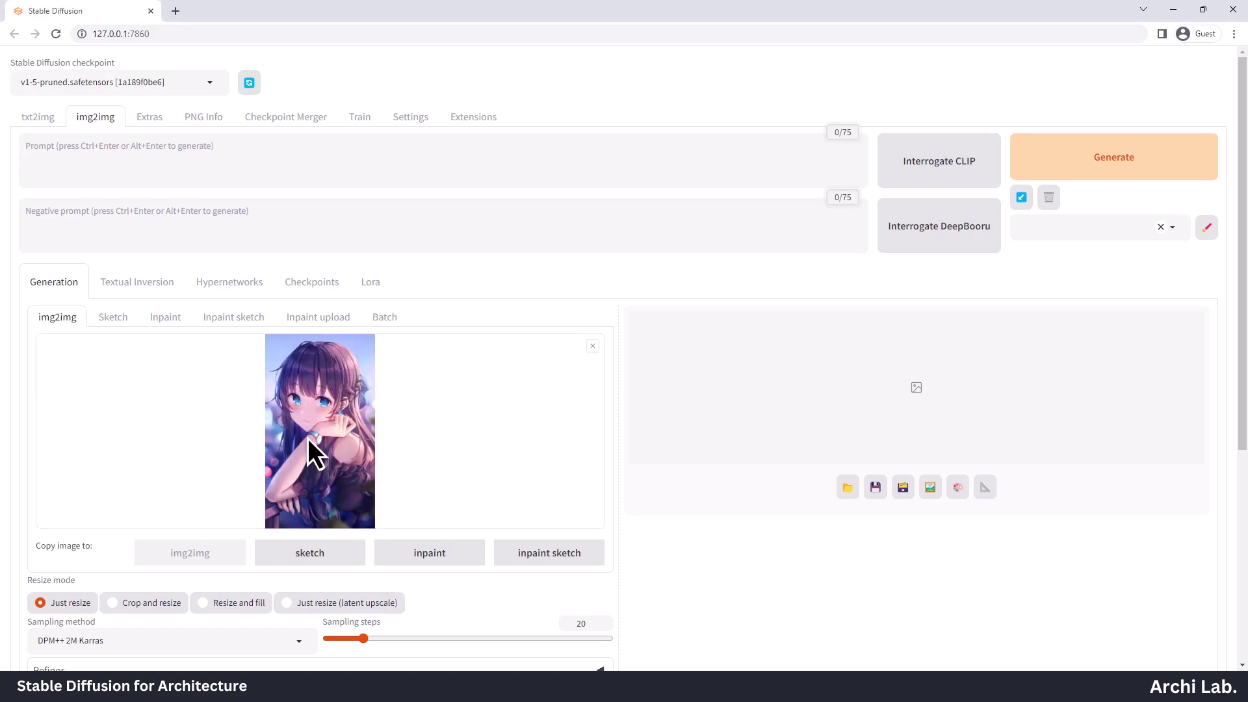
{"action": "left_click", "coordinate": [951, 238]}
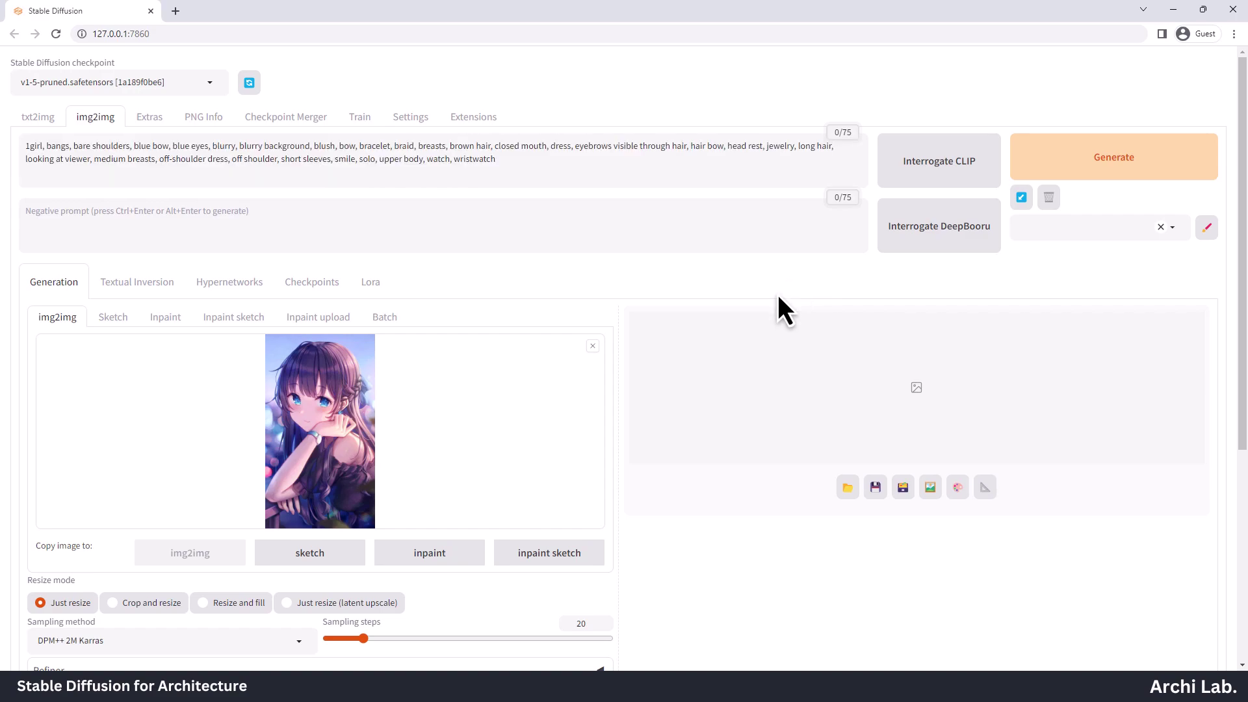
{"action": "left_click_drag", "start_coordinate": [497, 160], "coordinate": [13, 159]}
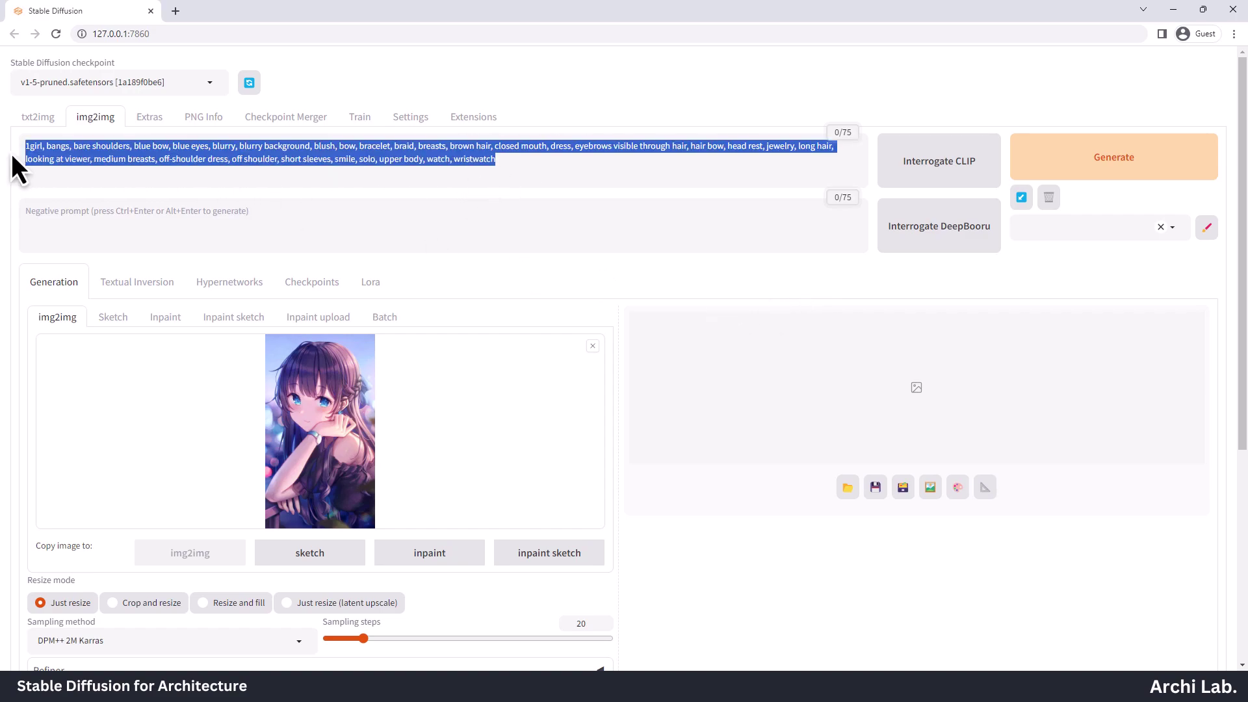
Remove the uploaded anime girl image and set Denoising strength to 0.7
{"action": "scroll", "coordinate": [1242, 286], "scroll_direction": "down", "scroll_amount": 2}
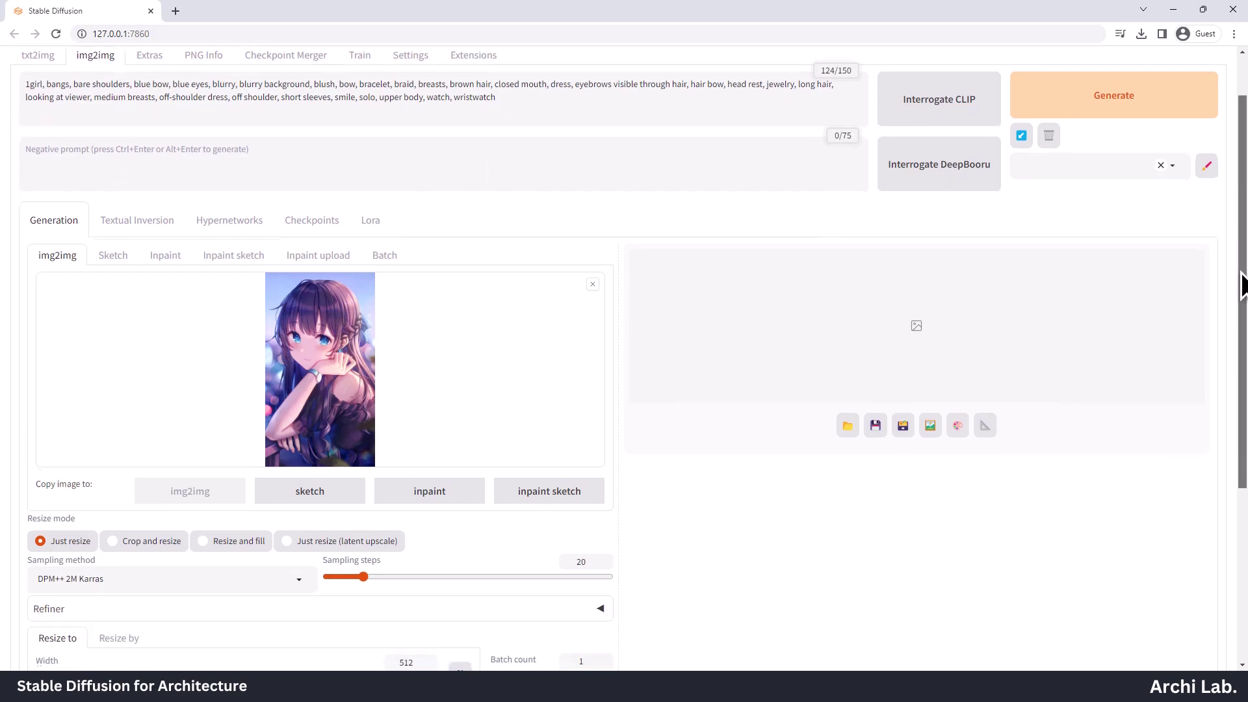
{"action": "left_click_drag", "start_coordinate": [1241, 297], "coordinate": [1240, 354]}
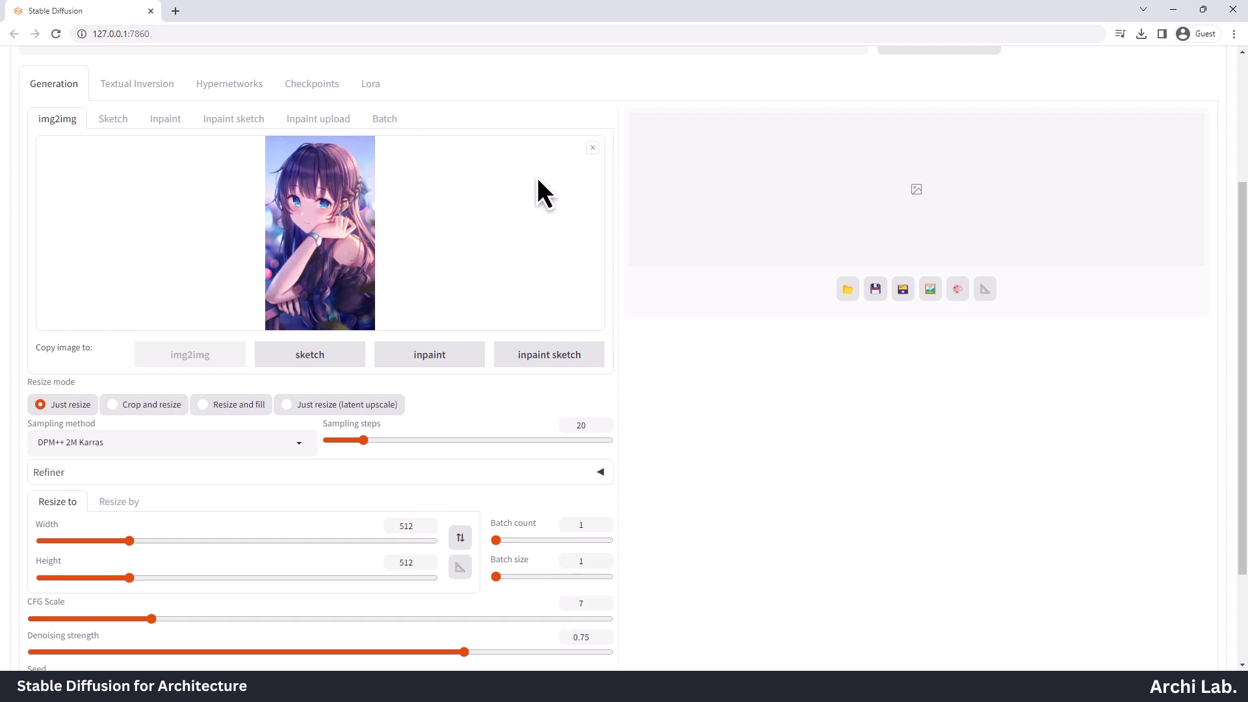
{"action": "left_click", "coordinate": [592, 148]}
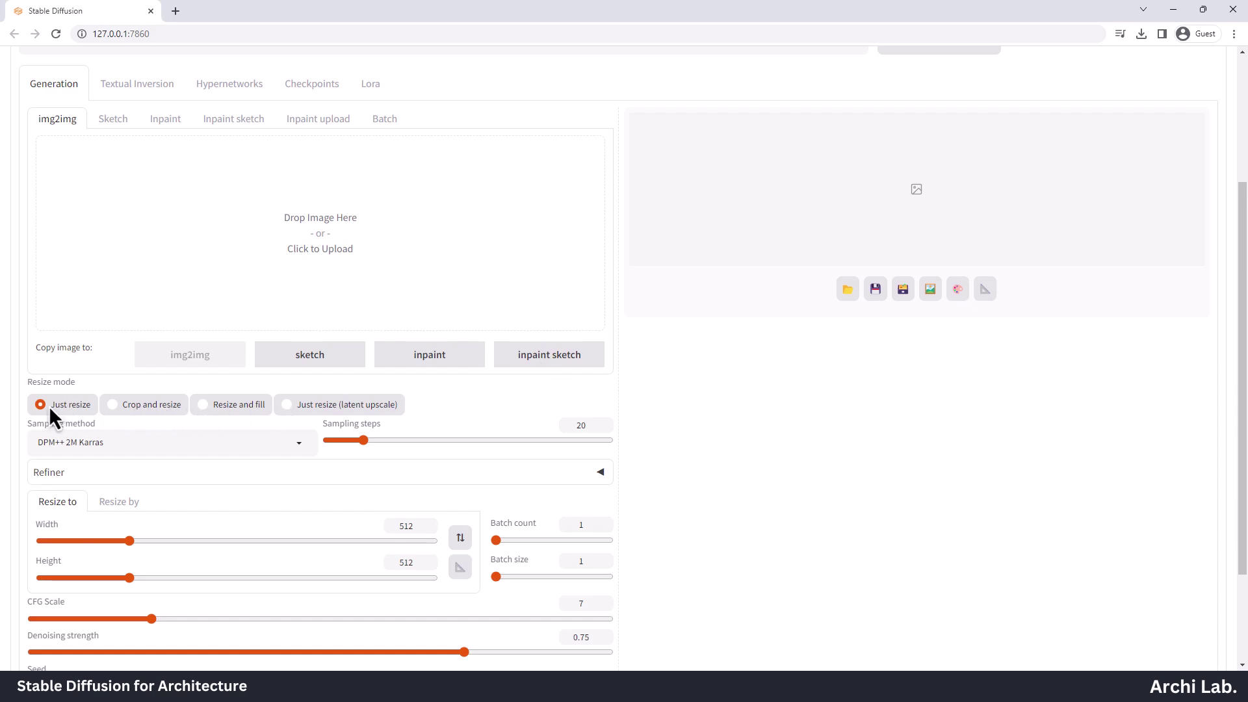
{"action": "scroll", "coordinate": [51, 413], "scroll_direction": "down", "scroll_amount": 1}
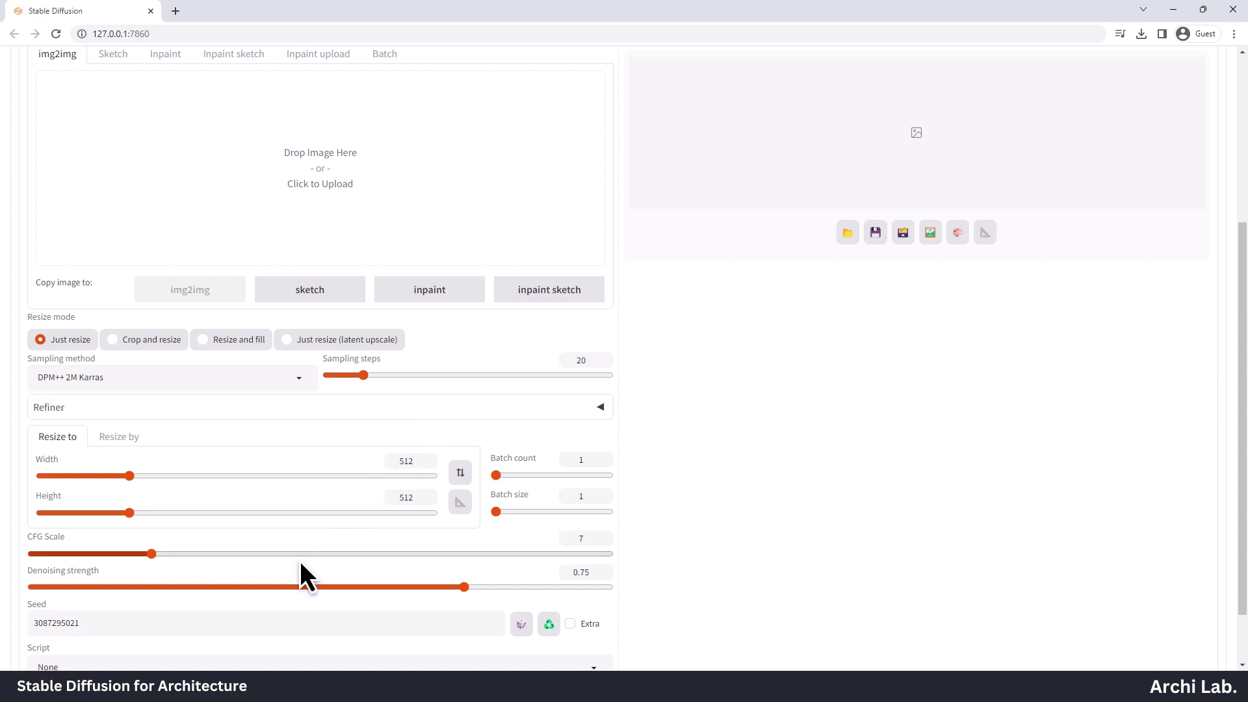
{"action": "scroll", "coordinate": [173, 577], "scroll_direction": "down", "scroll_amount": 1}
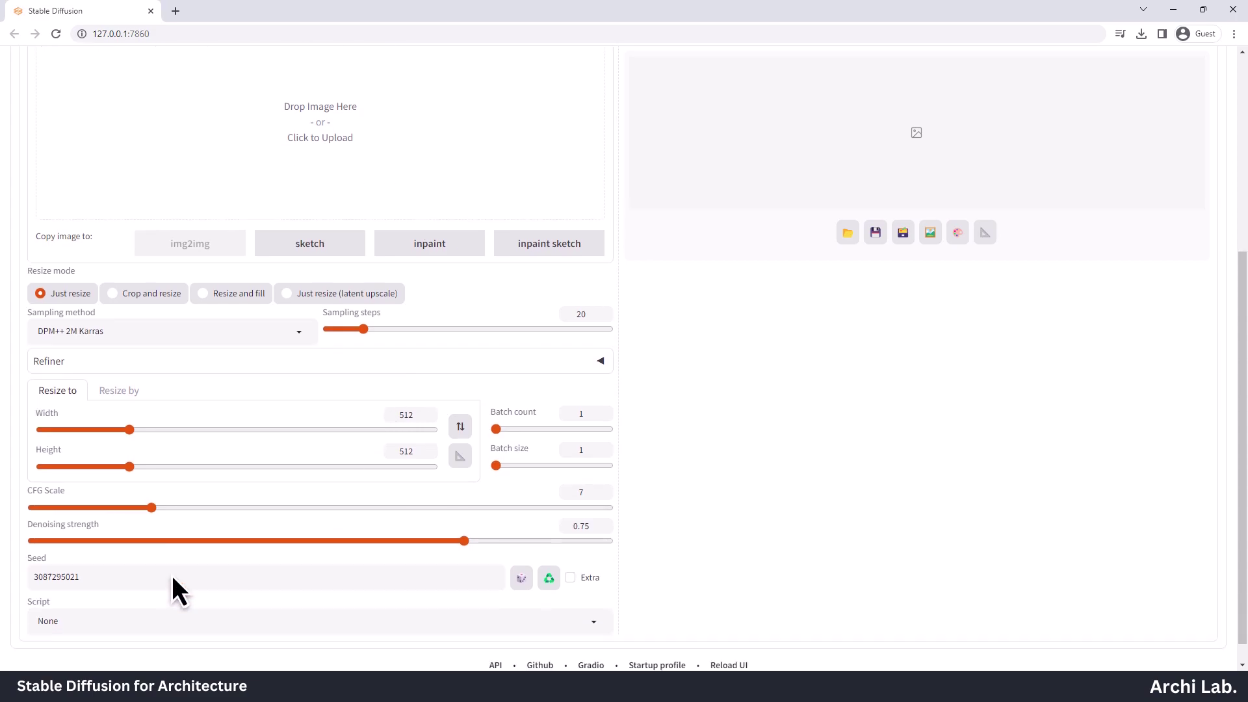
{"action": "left_click_drag", "start_coordinate": [463, 523], "coordinate": [327, 532]}
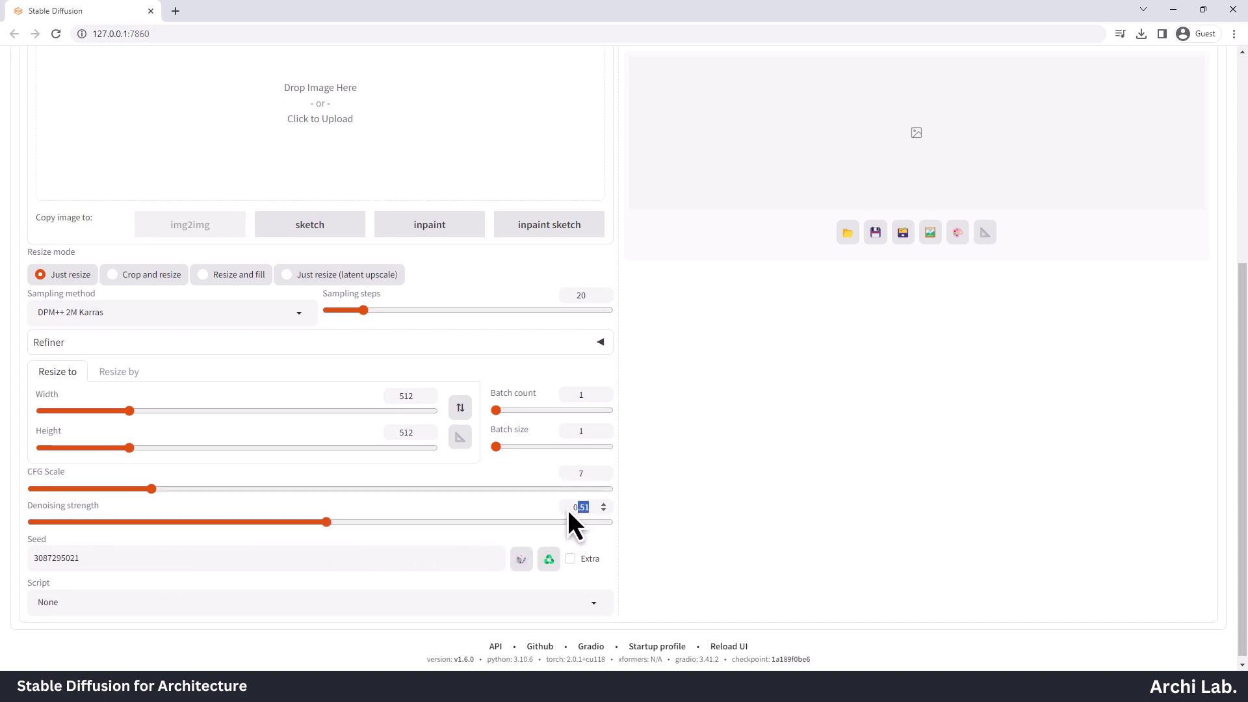
{"action": "left_click_drag", "start_coordinate": [568, 511], "coordinate": [567, 511]}
{"action": "type", "text": ".7"}
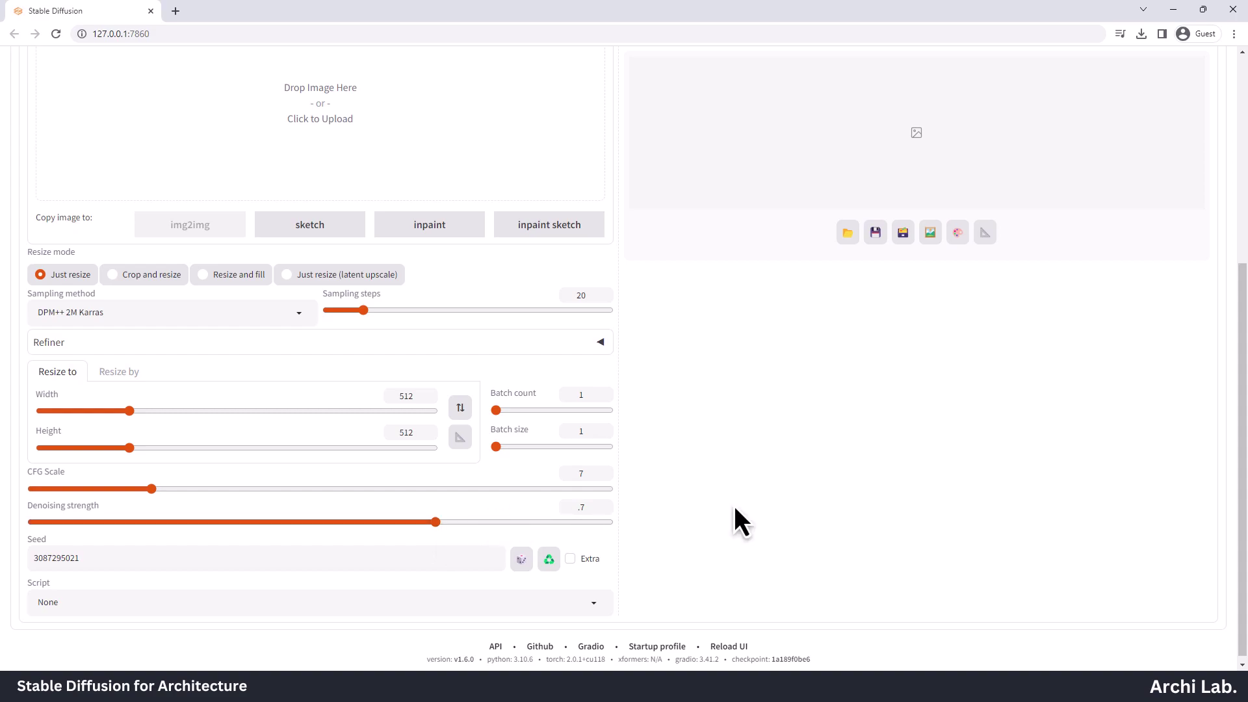
Reload the anime girl image and generate a new img2img variation
{"action": "scroll", "coordinate": [1241, 504], "scroll_direction": "up", "scroll_amount": 3}
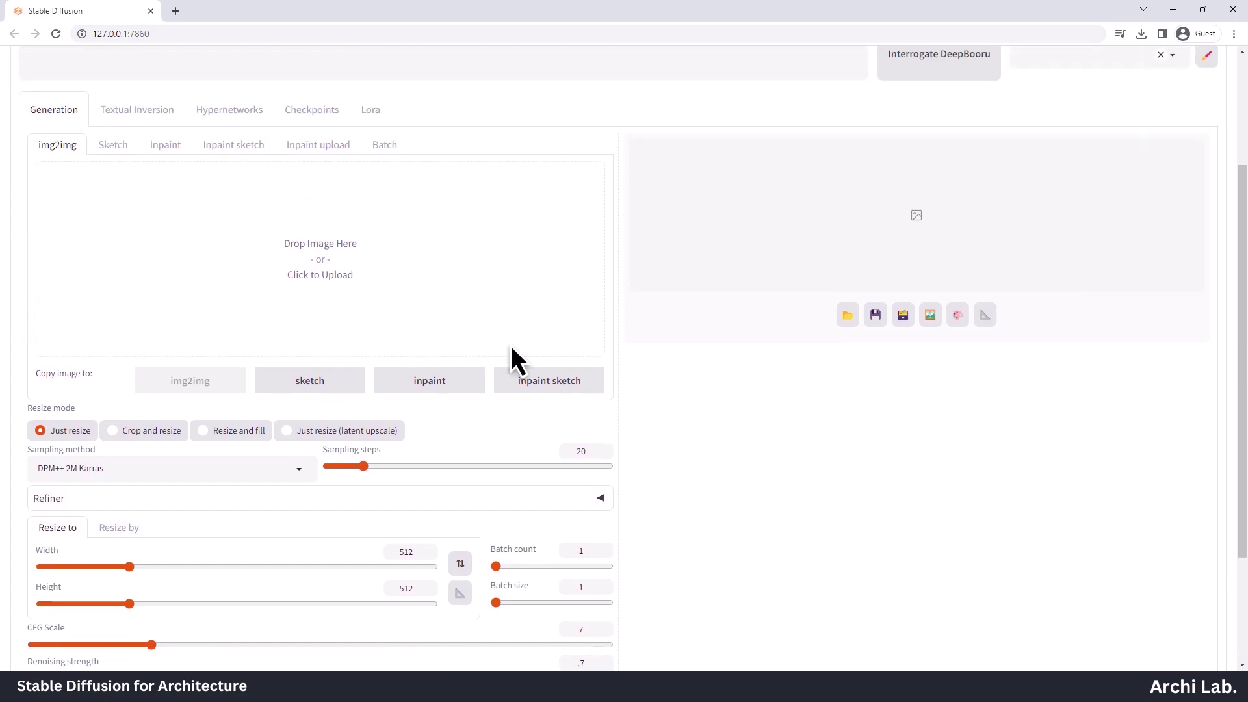
{"action": "left_click", "coordinate": [313, 279]}
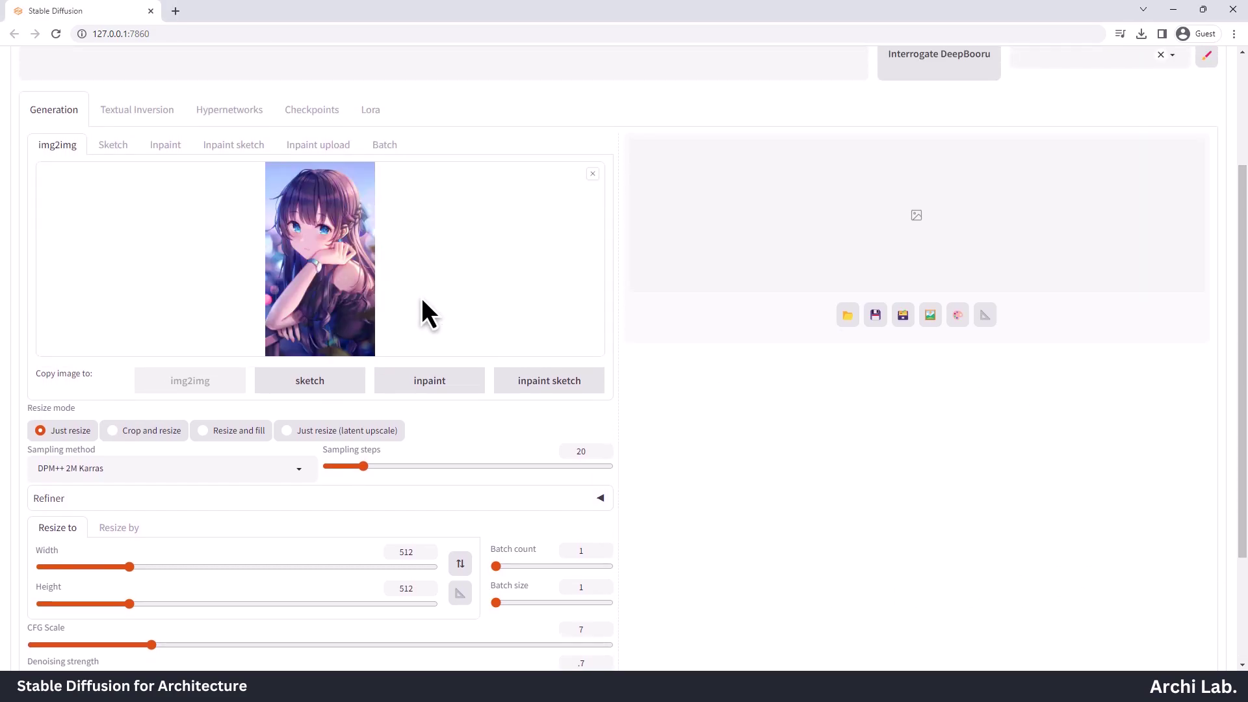
{"action": "scroll", "coordinate": [429, 312], "scroll_direction": "up", "scroll_amount": 2}
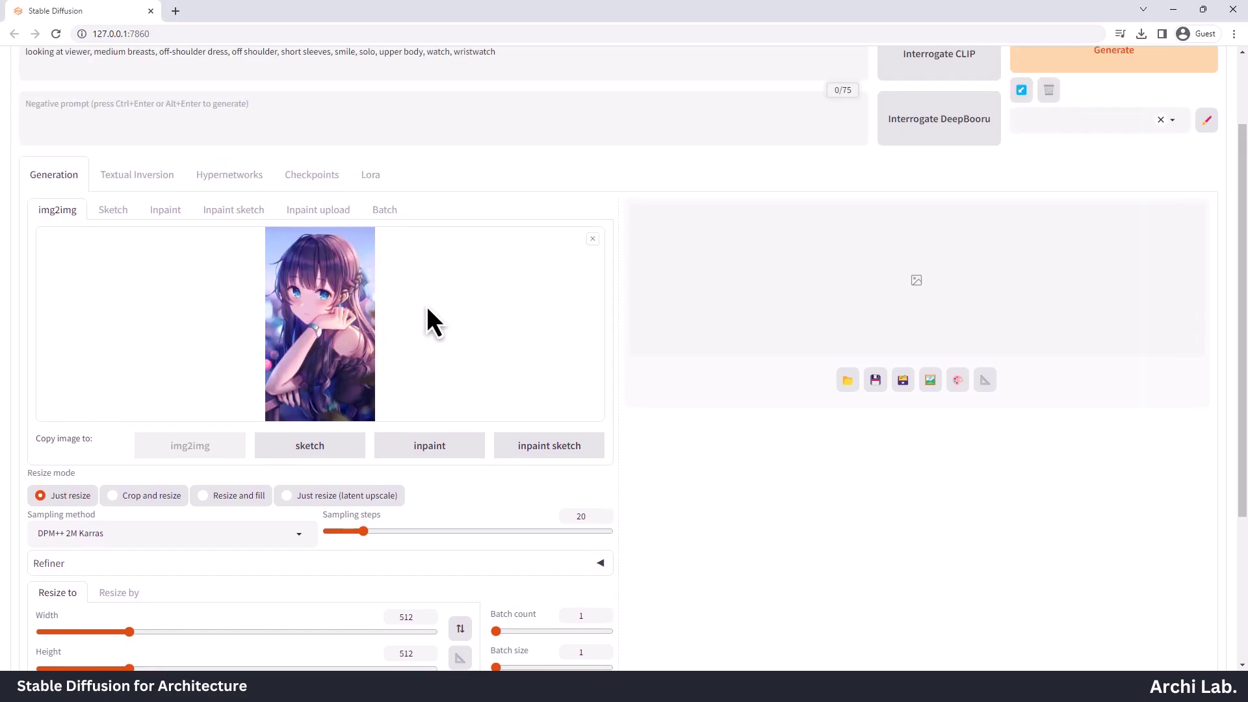
{"action": "left_click", "coordinate": [1051, 127]}
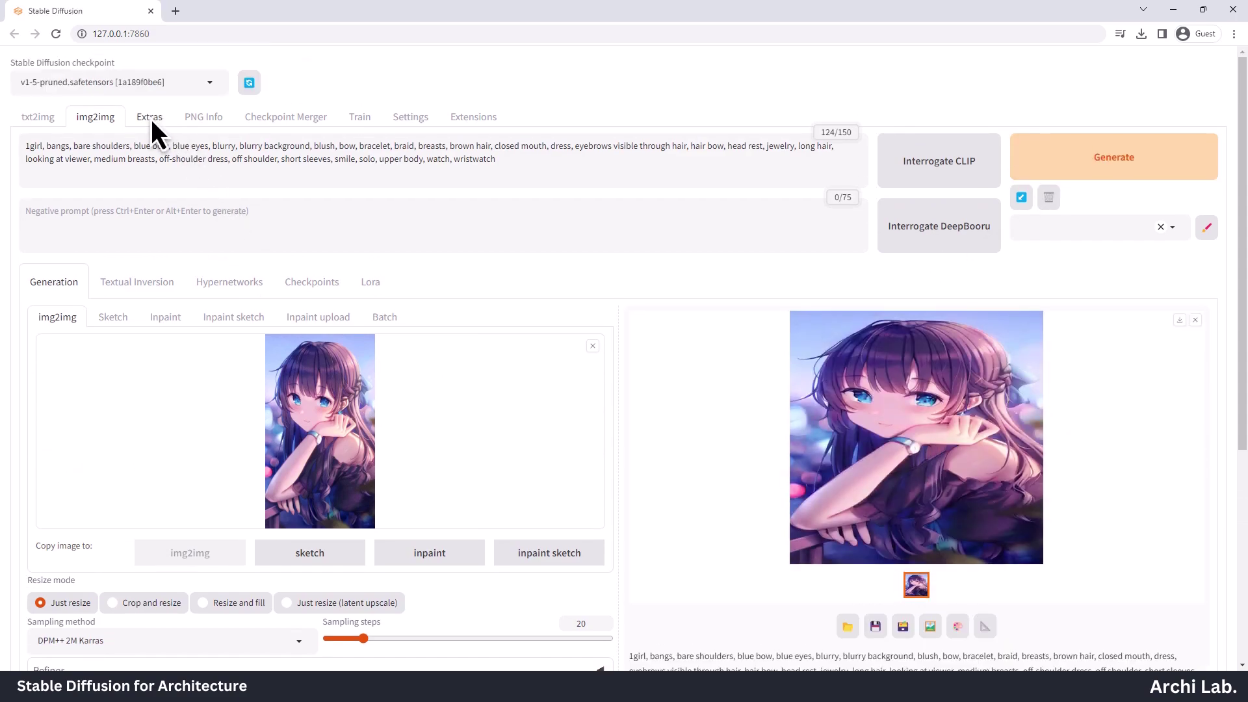
In Extras, set Resize to 4 with 4xUltrasharp_4xUltrasharpV10 as Upscaler 1
{"action": "left_click", "coordinate": [151, 119]}
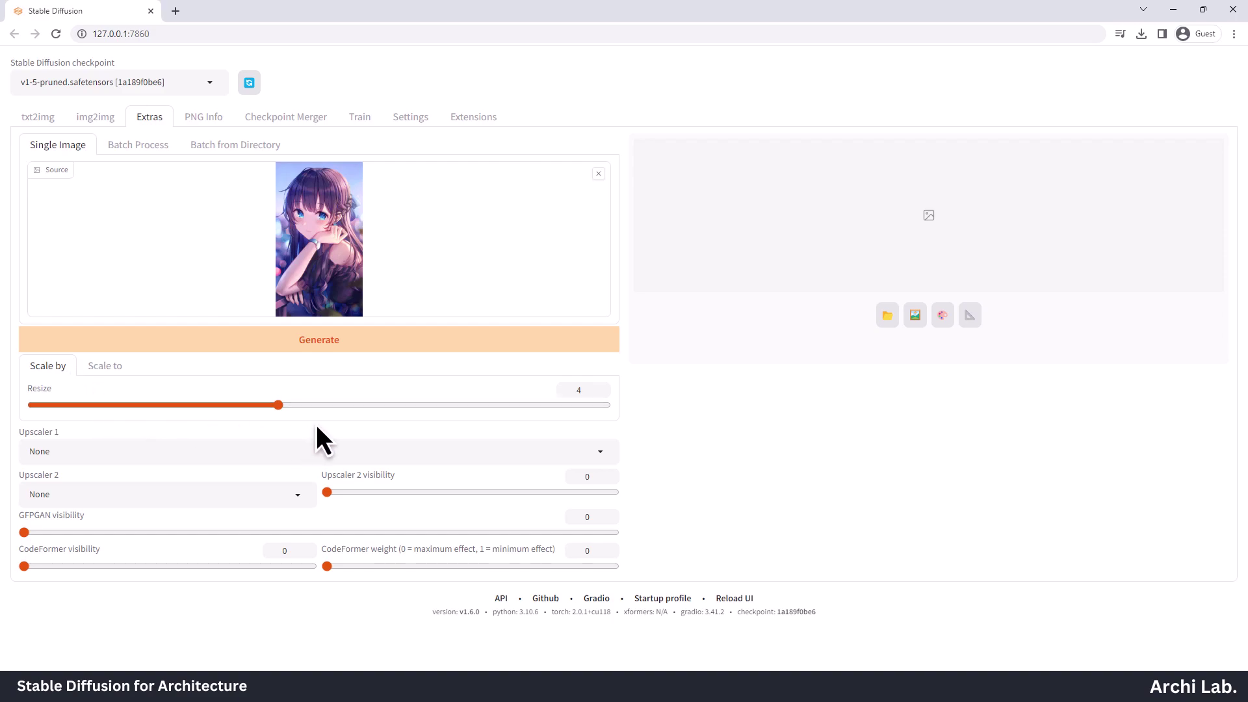
{"action": "left_click_drag", "start_coordinate": [280, 405], "coordinate": [340, 403]}
{"action": "type", "text": "4"}
{"action": "left_click", "coordinate": [600, 453]}
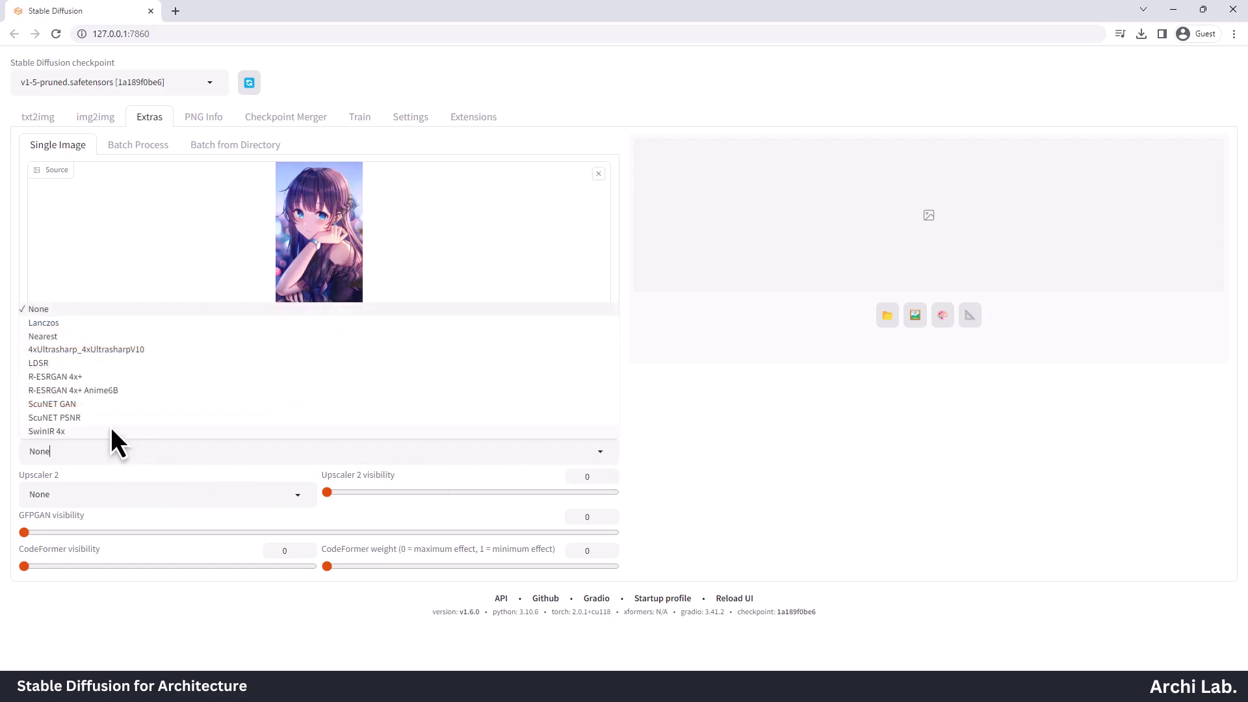
{"action": "left_click", "coordinate": [76, 351]}
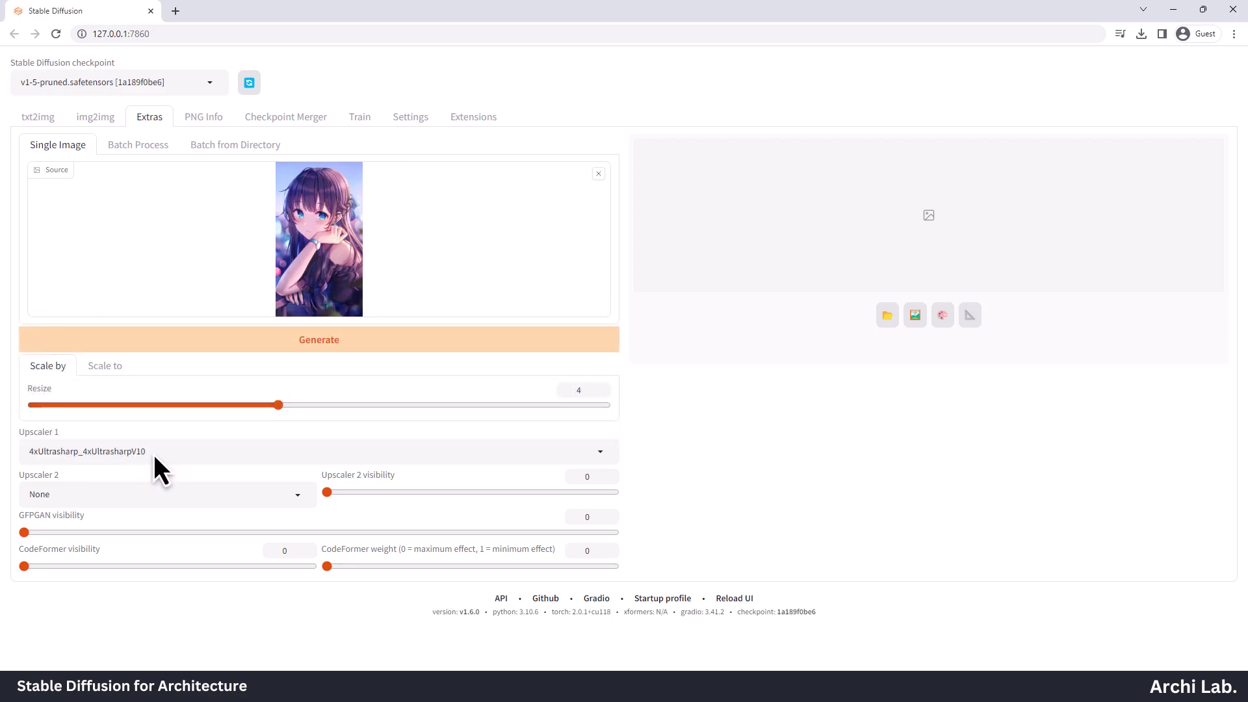
Run the 4x upscale on the anime girl image and download the result
{"action": "left_click", "coordinate": [337, 342]}
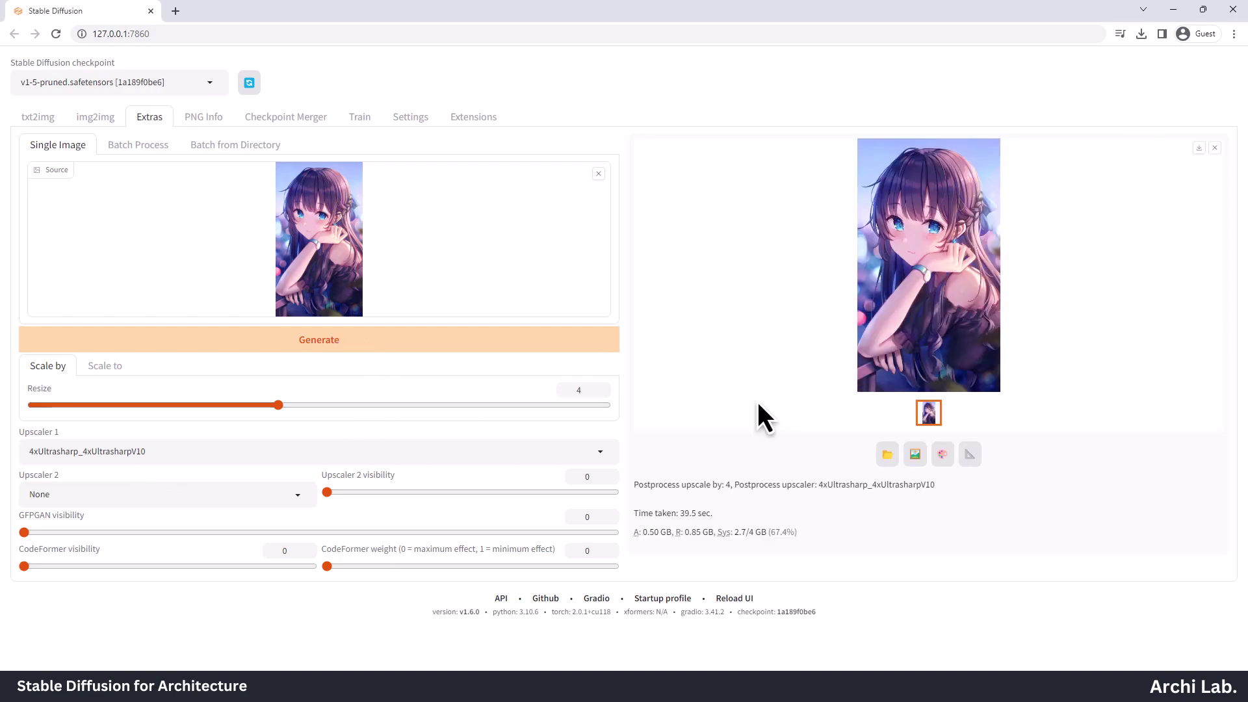
{"action": "left_click", "coordinate": [1198, 149]}
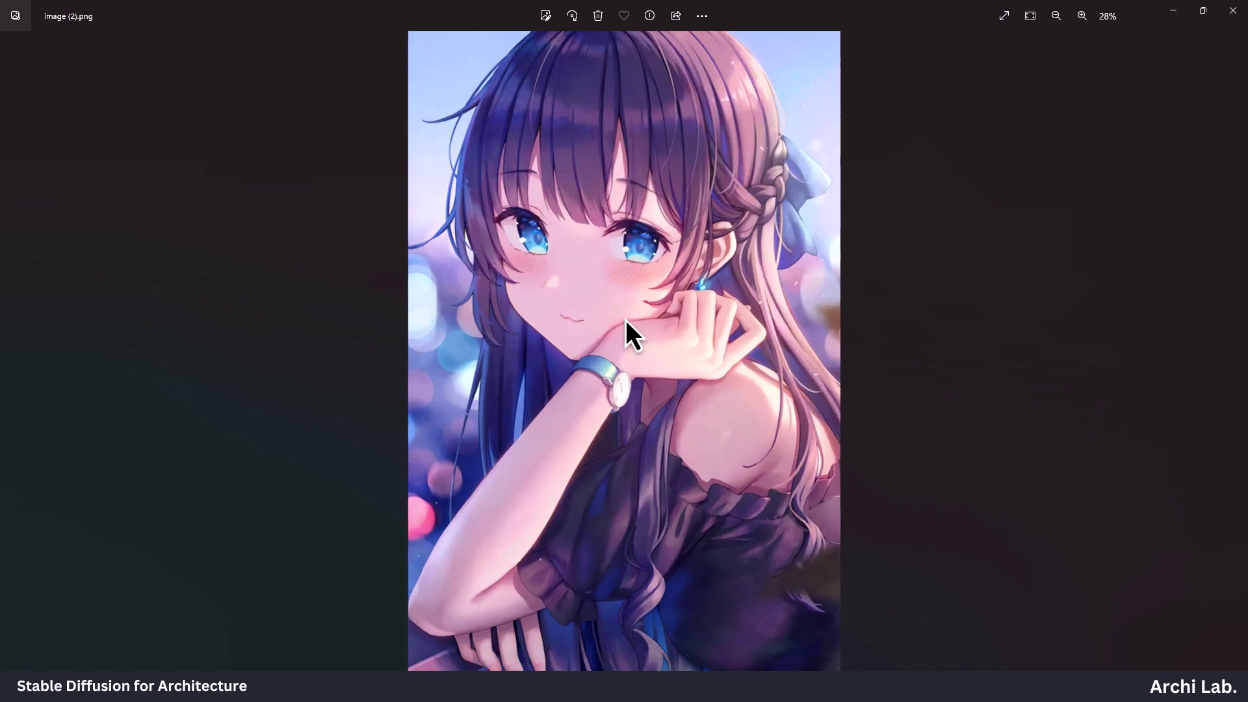
{"action": "scroll", "coordinate": [625, 320], "scroll_direction": "up", "scroll_amount": 3}
{"action": "scroll", "coordinate": [634, 346], "scroll_direction": "up", "scroll_amount": 4}
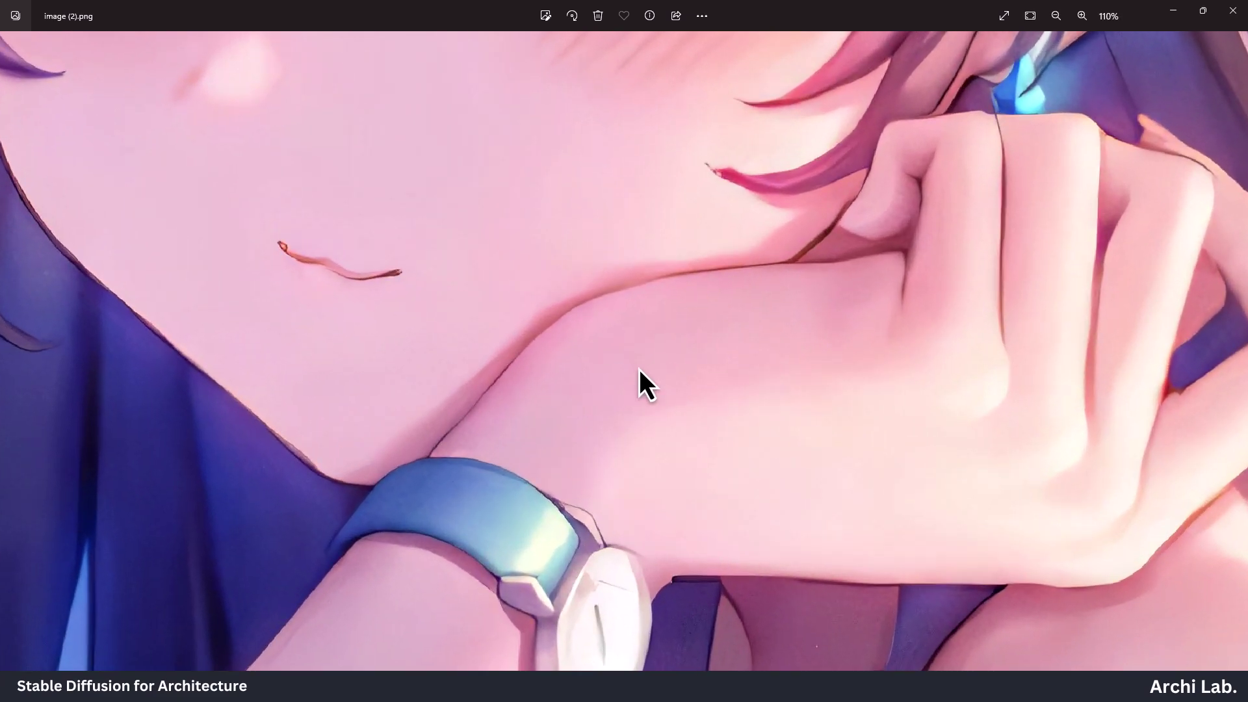
{"action": "scroll", "coordinate": [638, 370], "scroll_direction": "down", "scroll_amount": 3}
{"action": "scroll", "coordinate": [647, 240], "scroll_direction": "up", "scroll_amount": 2}
{"action": "scroll", "coordinate": [663, 423], "scroll_direction": "down", "scroll_amount": 3}
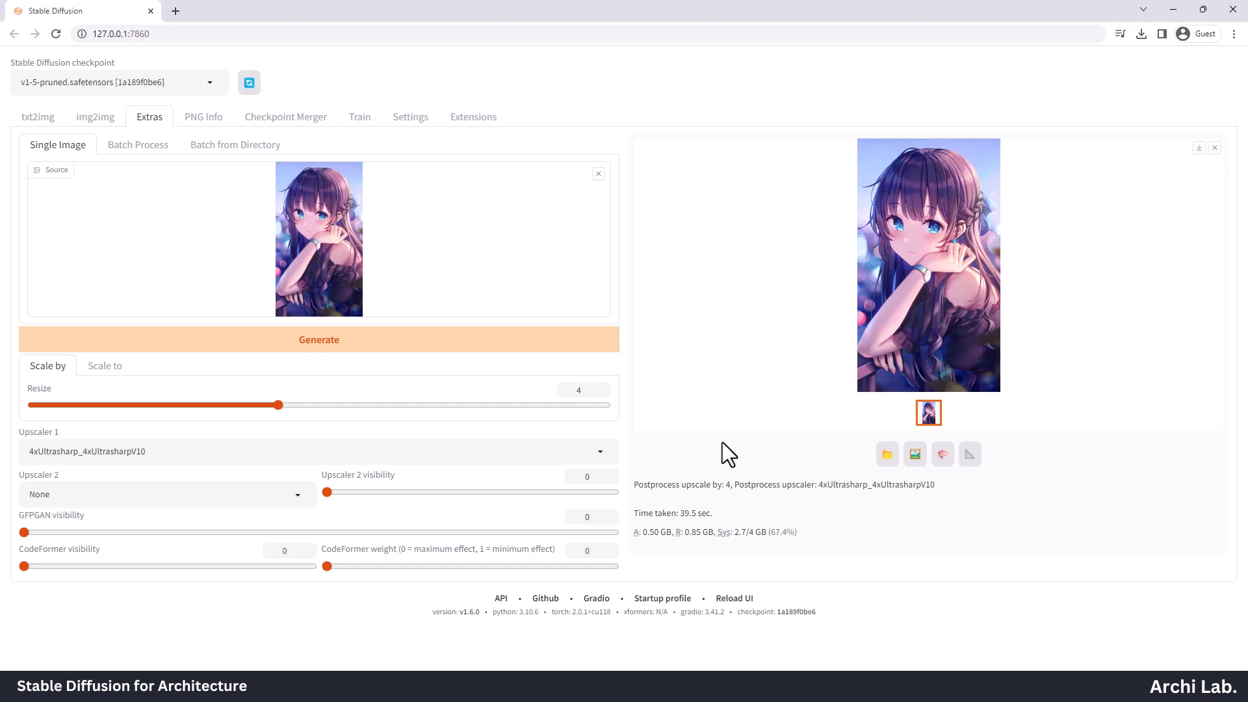
{"action": "left_click", "coordinate": [206, 121]}
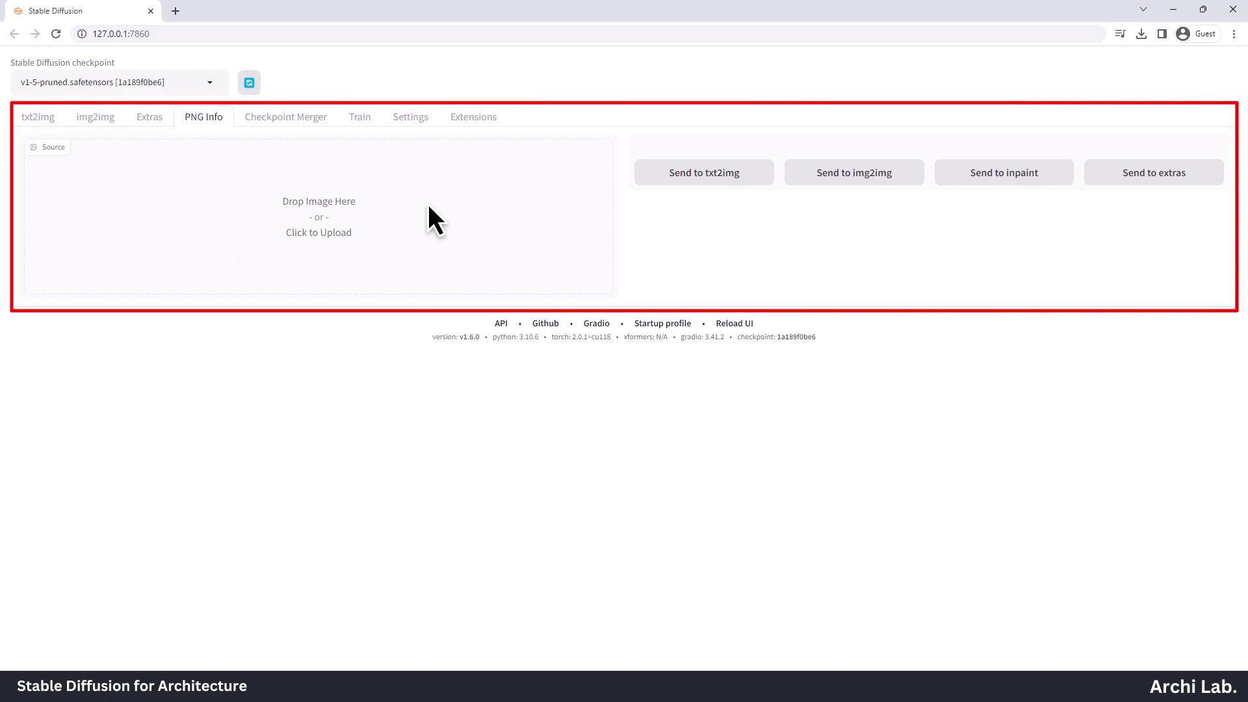
{"action": "left_click", "coordinate": [334, 210]}
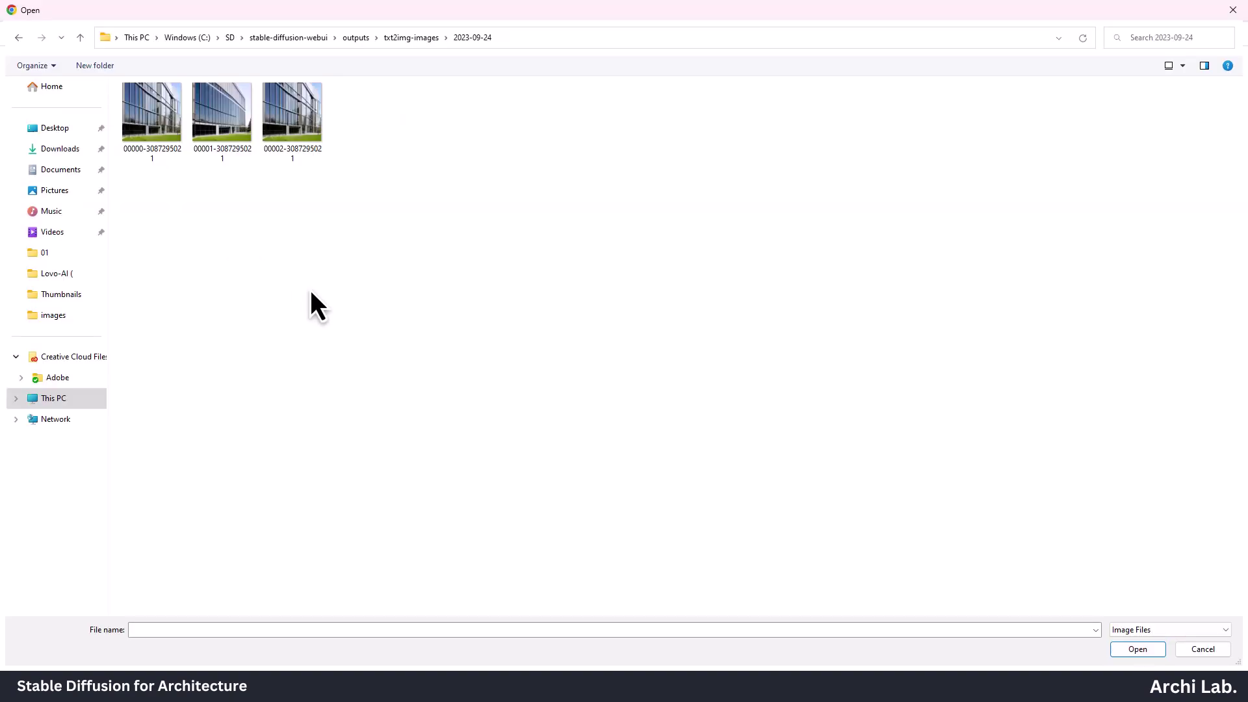
{"action": "left_click", "coordinate": [301, 131]}
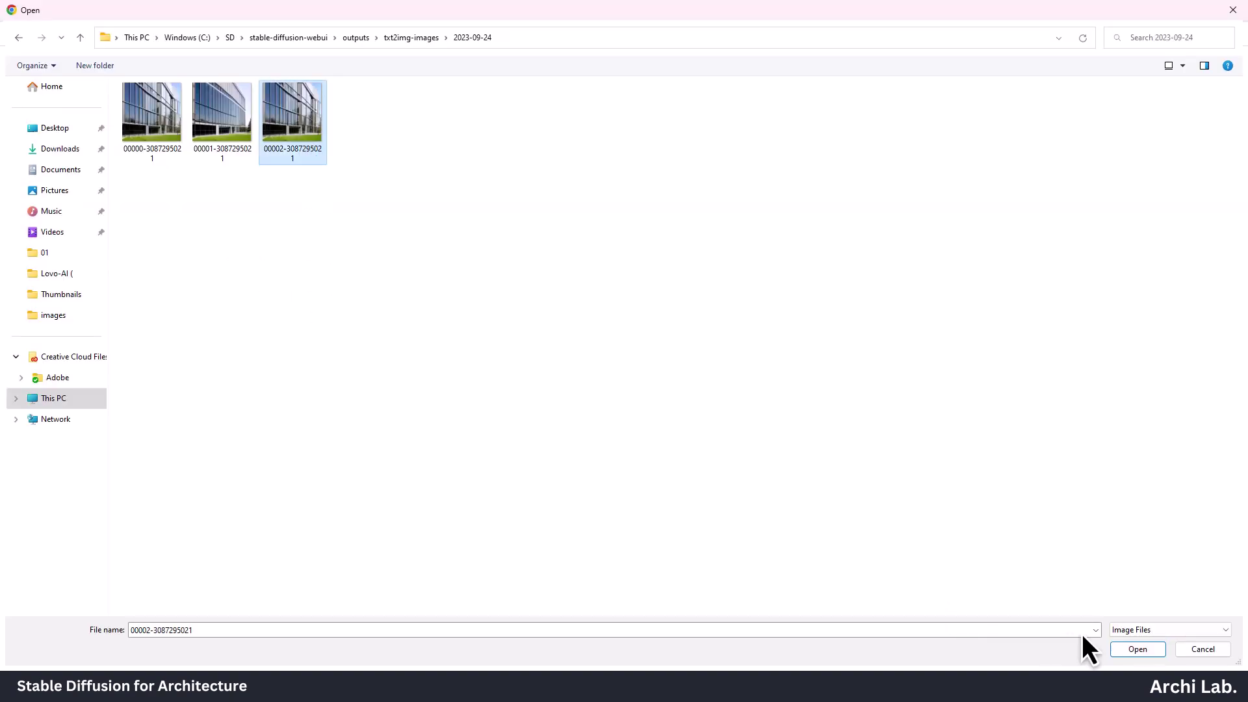
{"action": "left_click", "coordinate": [1134, 649]}
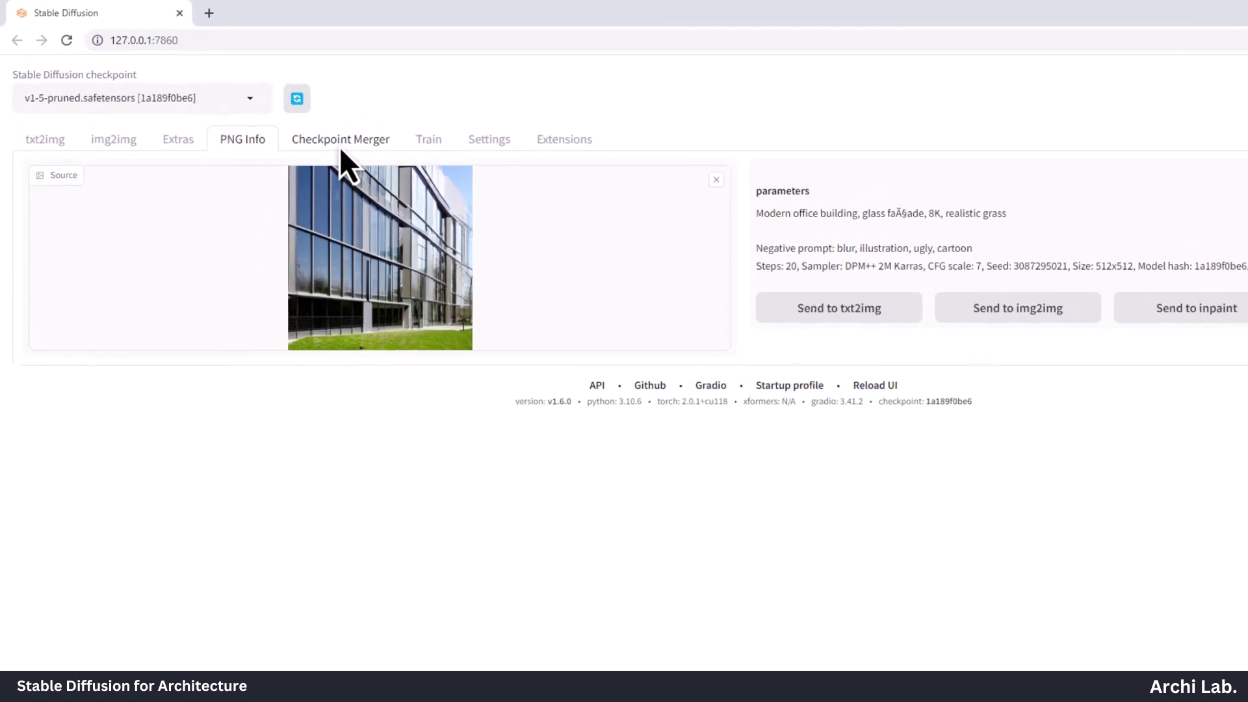
Flip between the Checkpoint Merger and Train pages, ending on Train
{"action": "left_click", "coordinate": [293, 118]}
{"action": "left_click", "coordinate": [468, 163]}
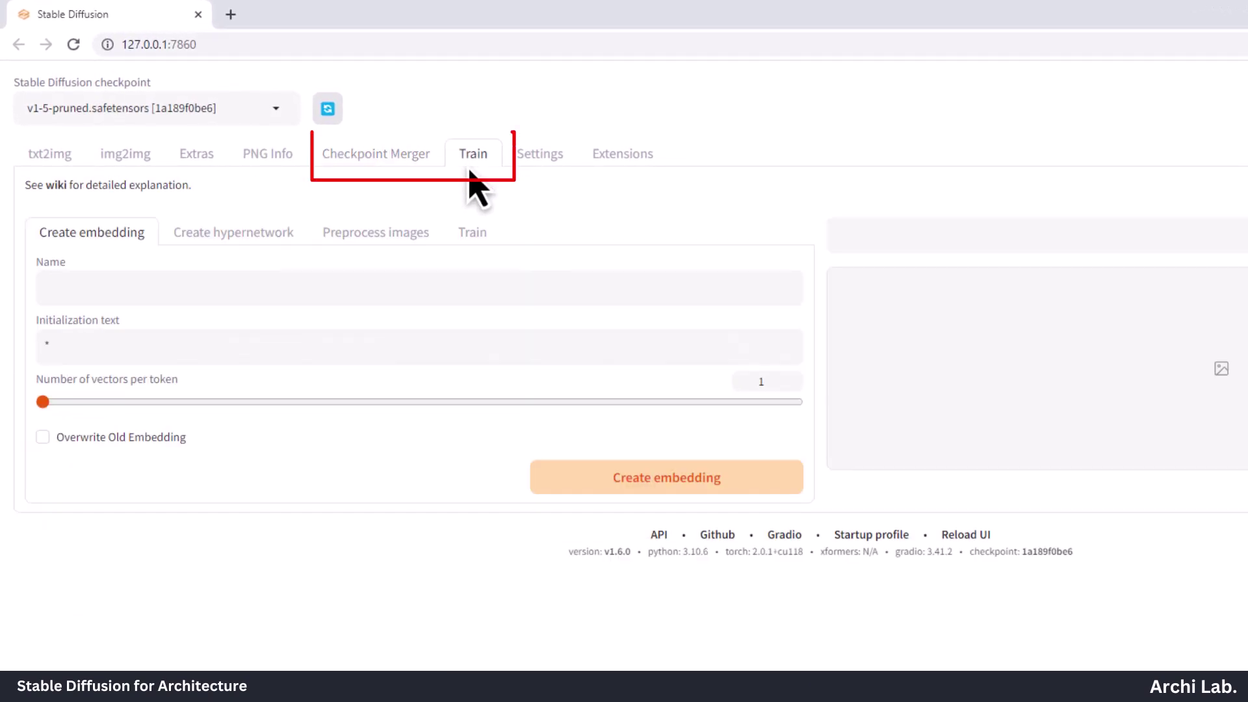
{"action": "left_click", "coordinate": [401, 162]}
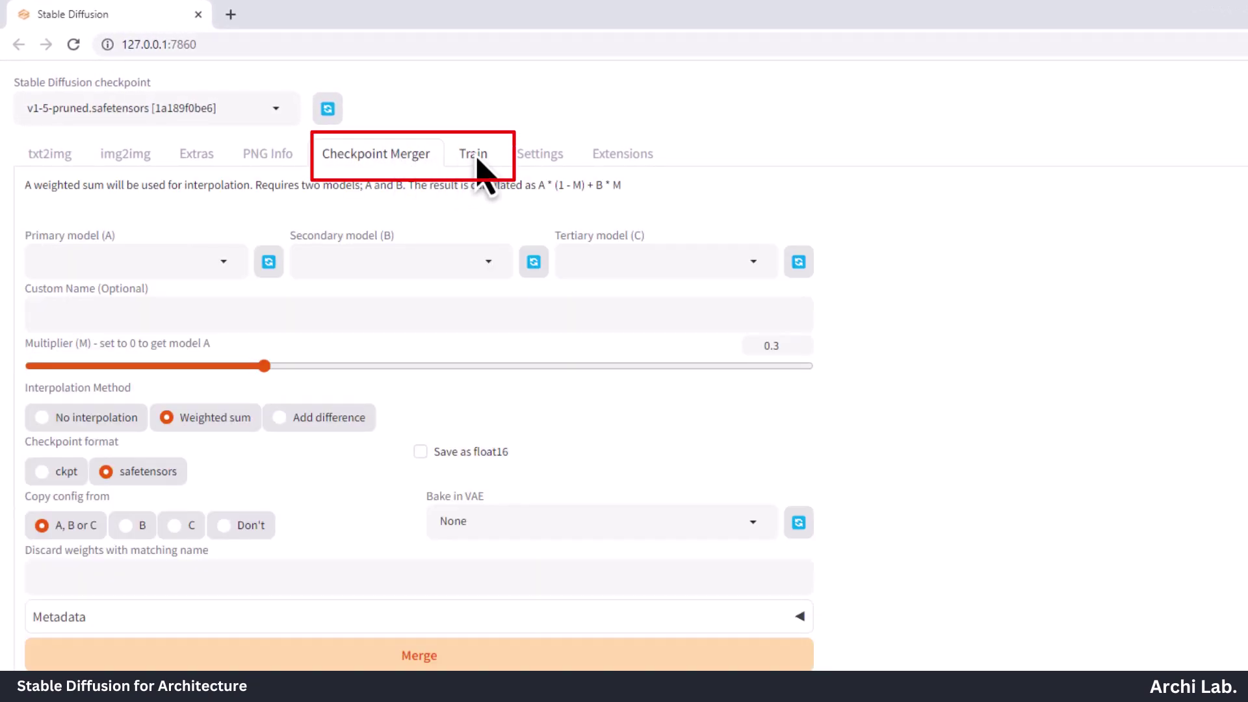
{"action": "left_click", "coordinate": [481, 162]}
{"action": "left_click", "coordinate": [424, 162]}
{"action": "left_click", "coordinate": [482, 159]}
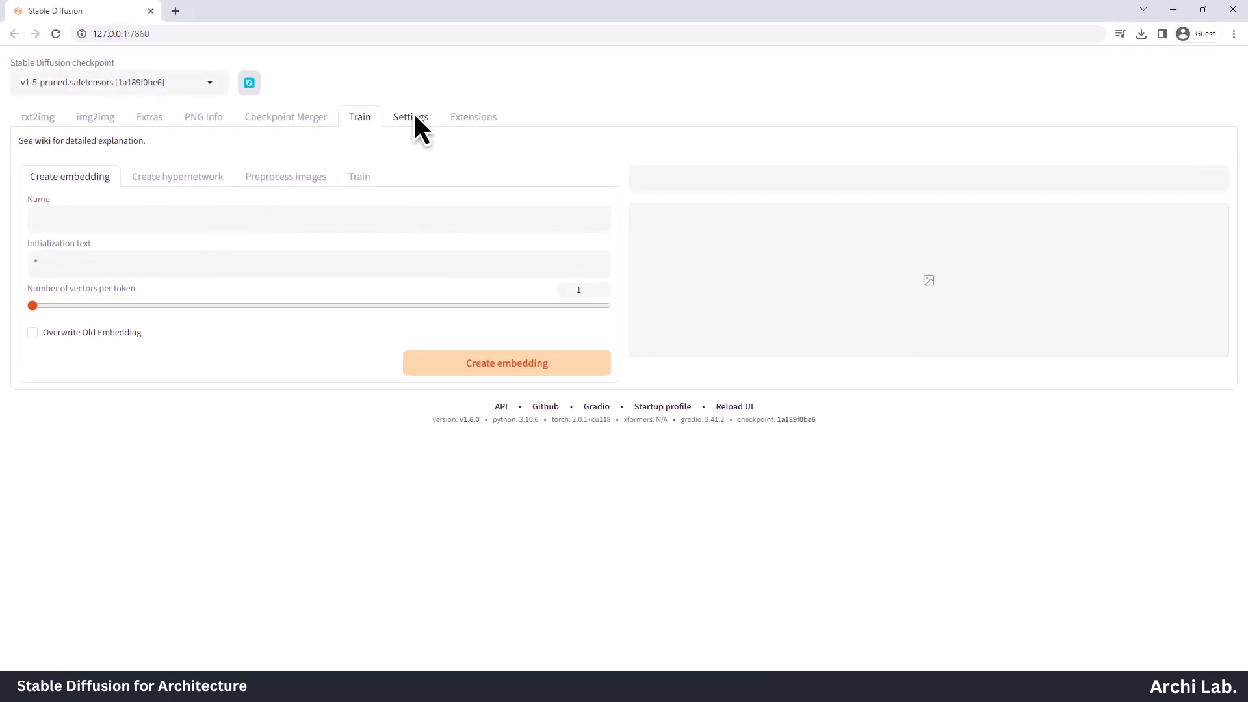
Browse the Settings list, then view installed extensions in the Extensions tab
{"action": "left_click", "coordinate": [414, 116]}
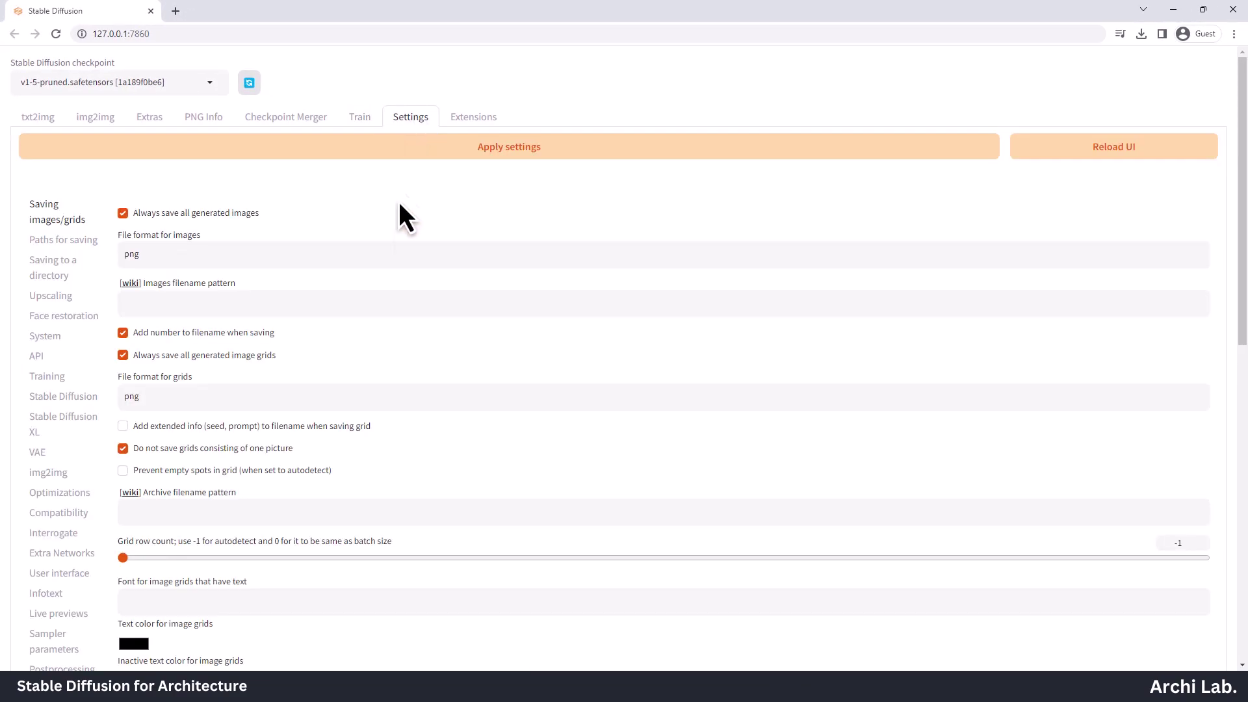
{"action": "mouse_move", "coordinate": [1243, 221]}
{"action": "left_mouse_down"}
{"action": "mouse_move", "coordinate": [1240, 497]}
{"action": "mouse_move", "coordinate": [1242, 231]}
{"action": "left_mouse_up"}
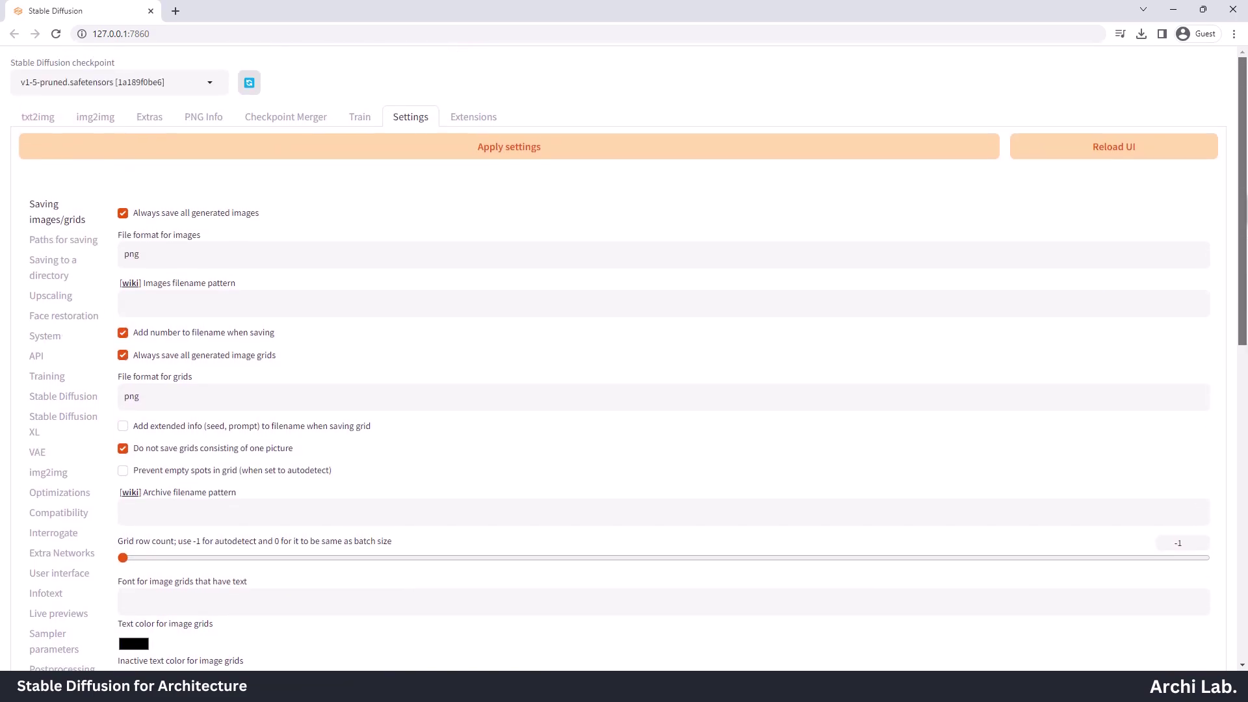
{"action": "left_click", "coordinate": [479, 119]}
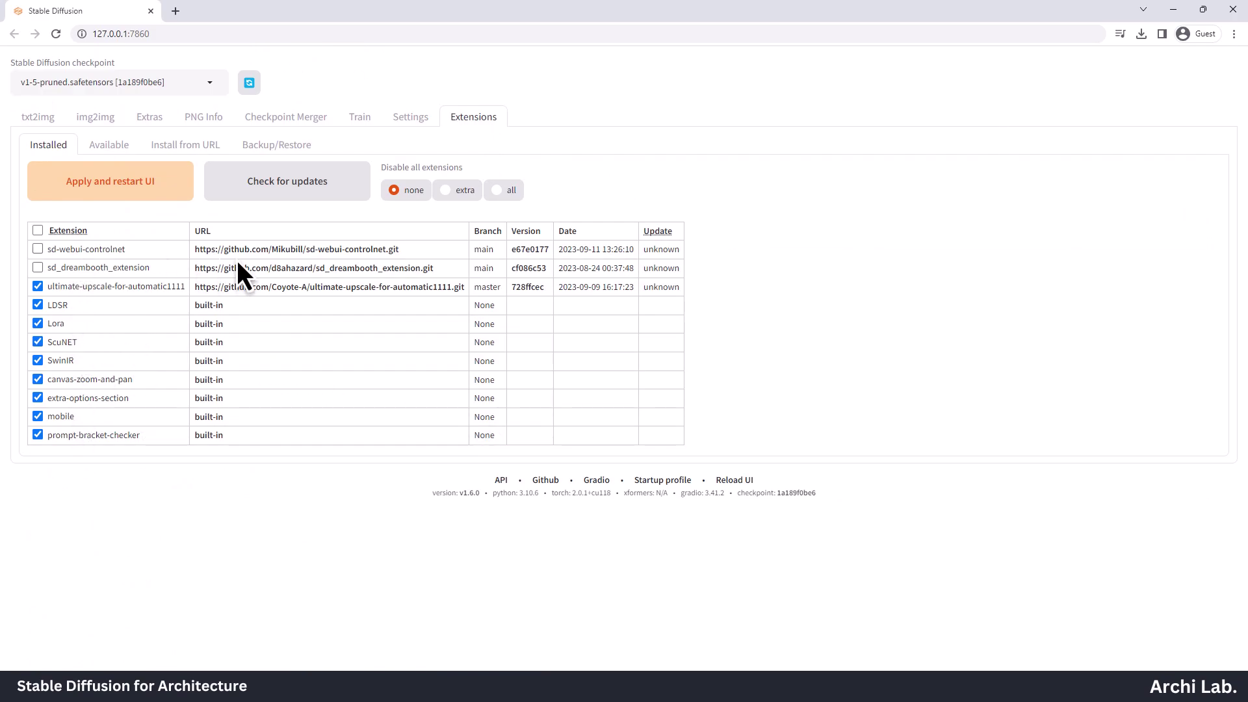
{"action": "left_click", "coordinate": [99, 148]}
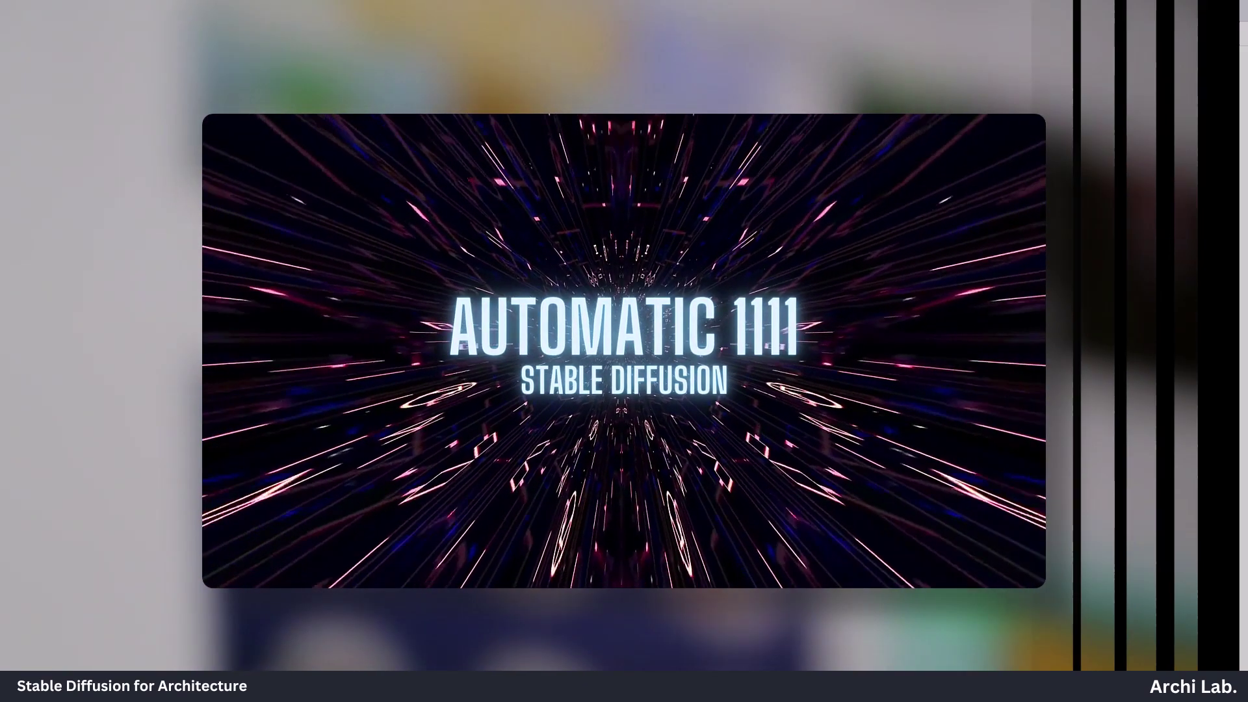